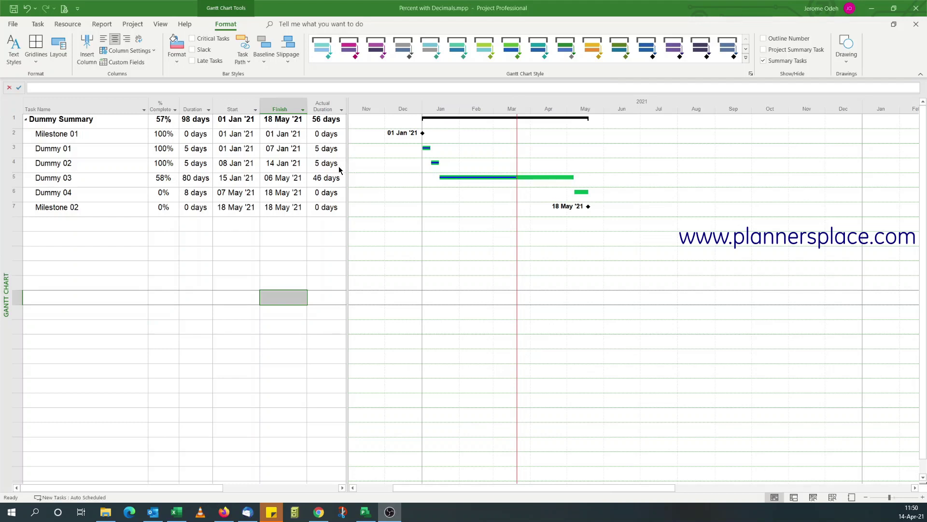
Select the Duration column and dismiss its context menu without choosing anything.
click(291, 223)
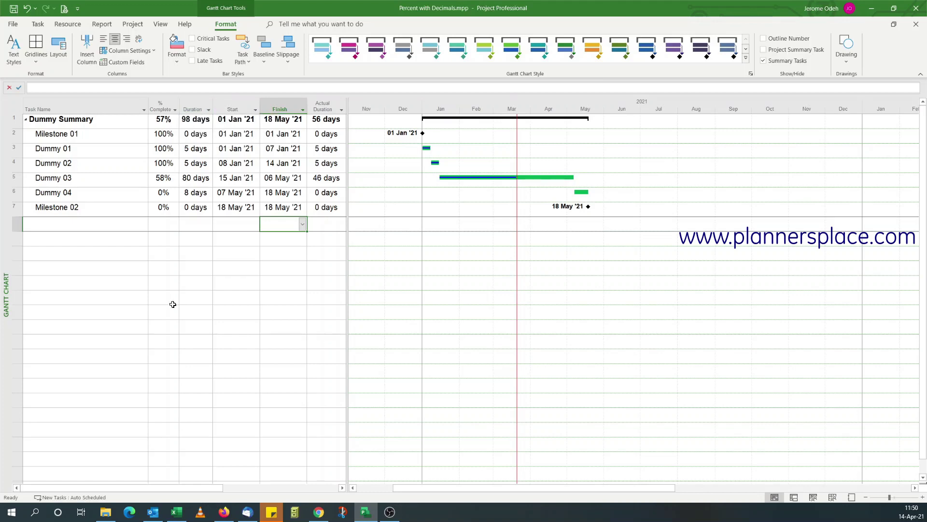
click(194, 107)
right_click(194, 106)
key(Escape)
drag(112, 254, 112, 268)
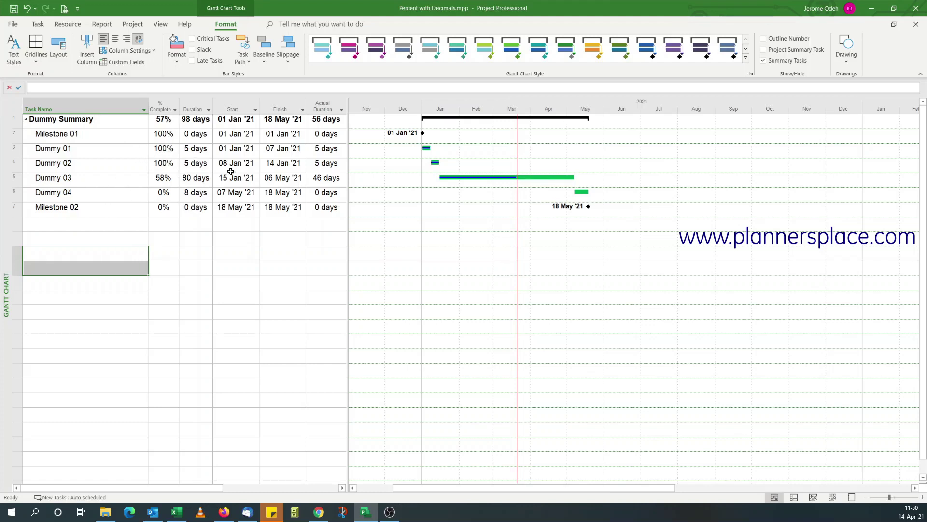
Select the Dummy 03, Dummy 04 and Milestone 02 tasks.
click(131, 182)
click(81, 198)
click(102, 205)
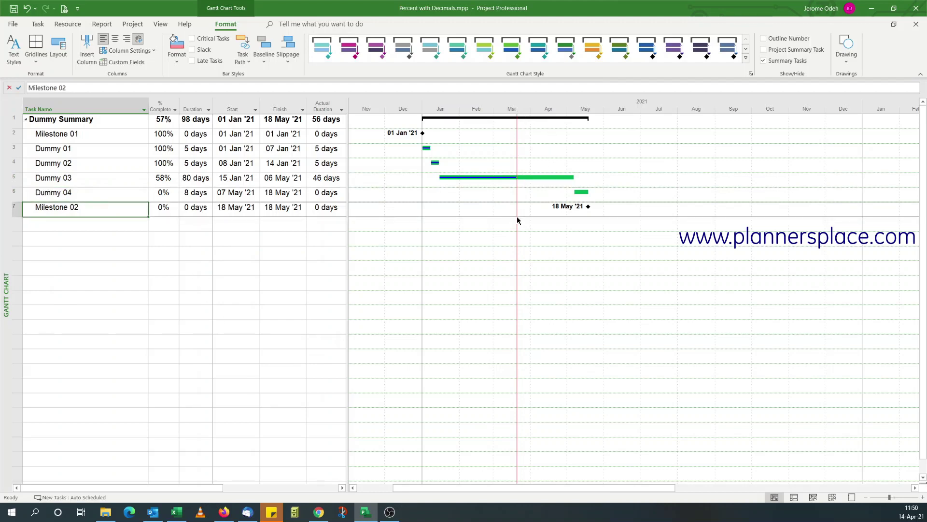
View Project Information and close it without changes.
click(132, 25)
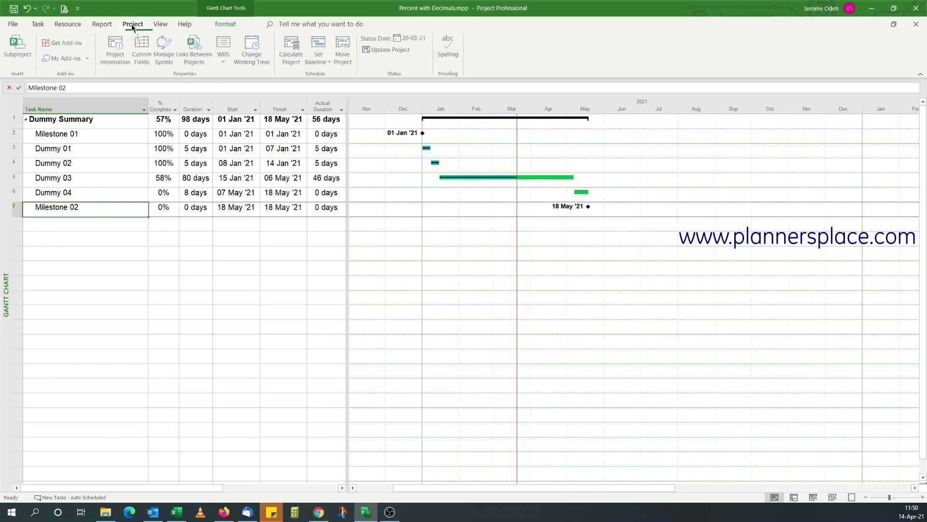
click(117, 54)
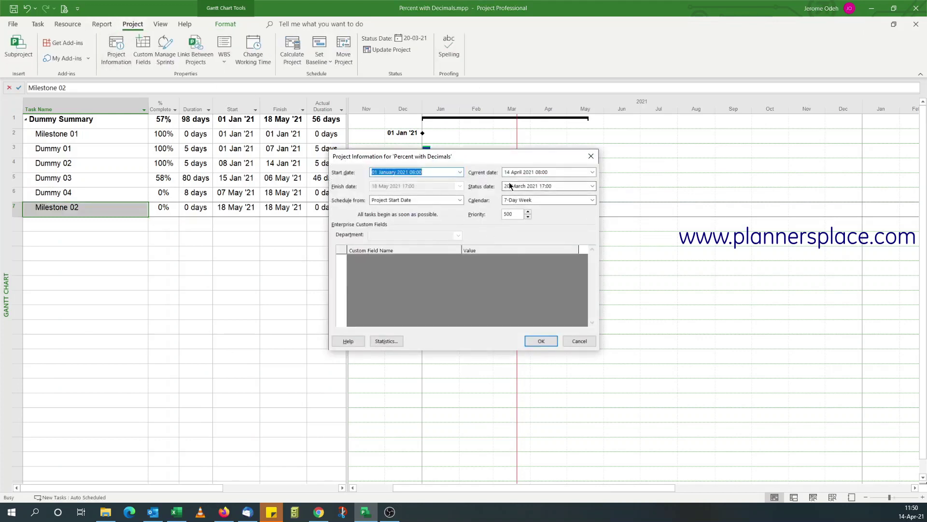
click(541, 341)
Insert a column left of Duration showing the Text1 field.
click(211, 238)
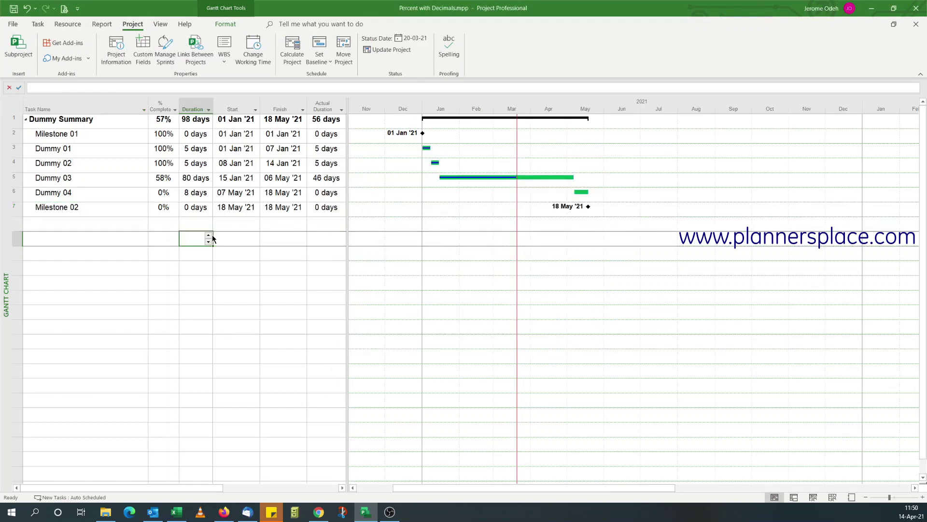
click(137, 211)
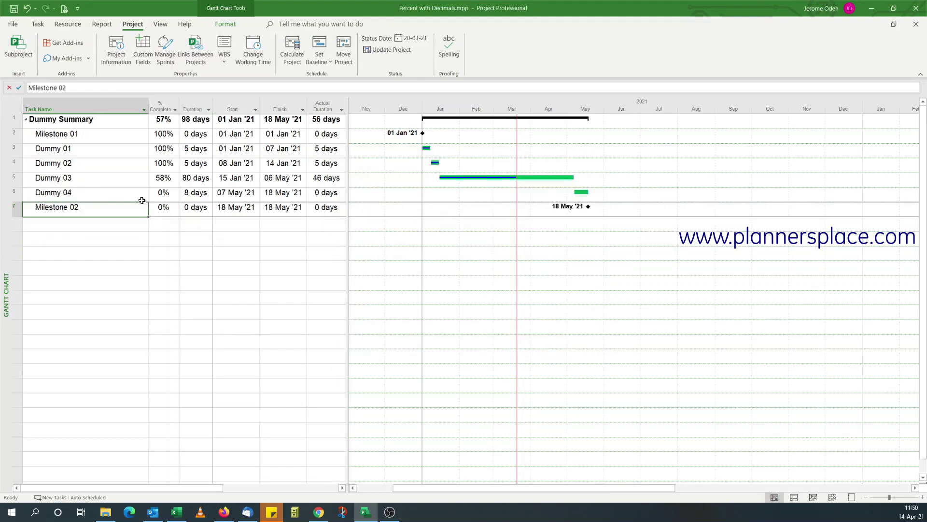
click(197, 109)
right_click(197, 107)
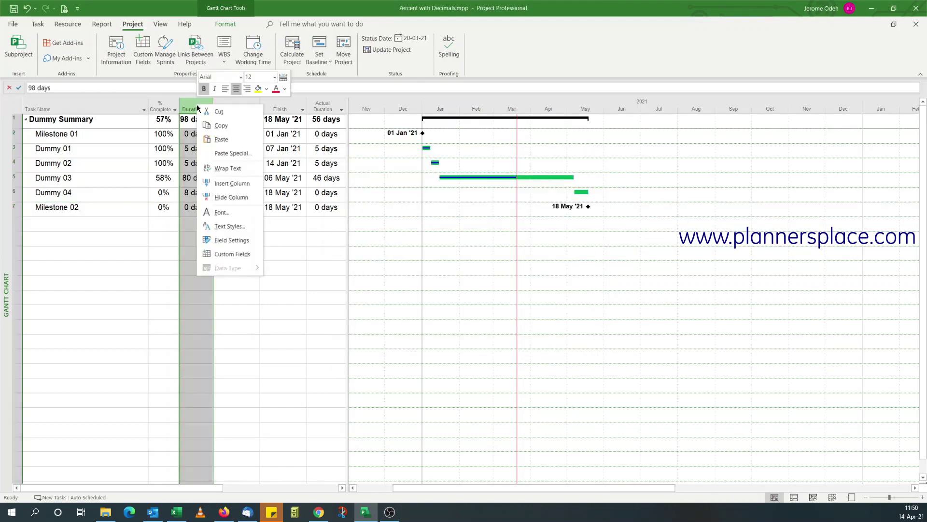
click(232, 184)
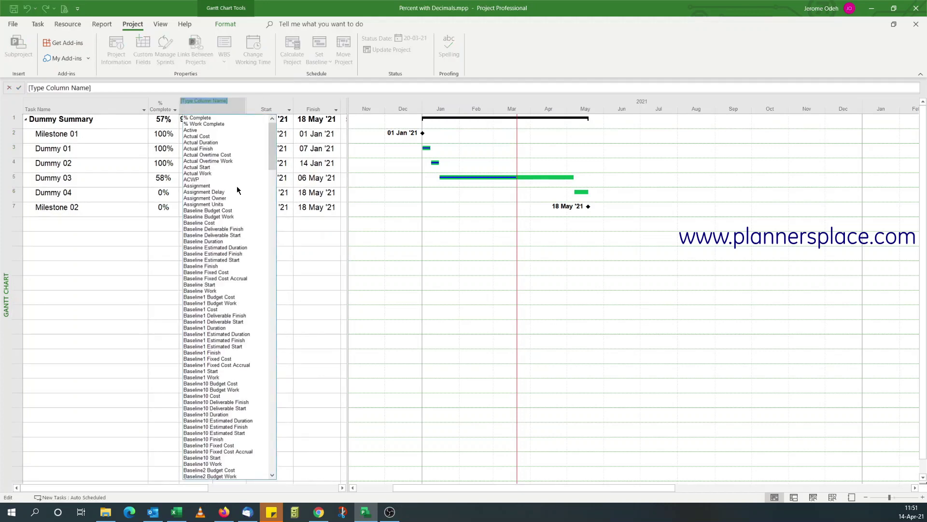
text(text1)
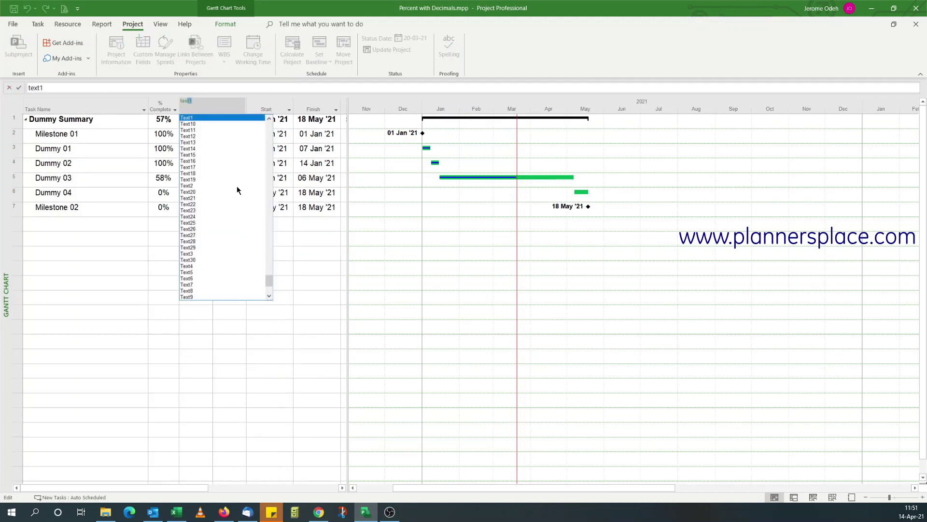
click(205, 117)
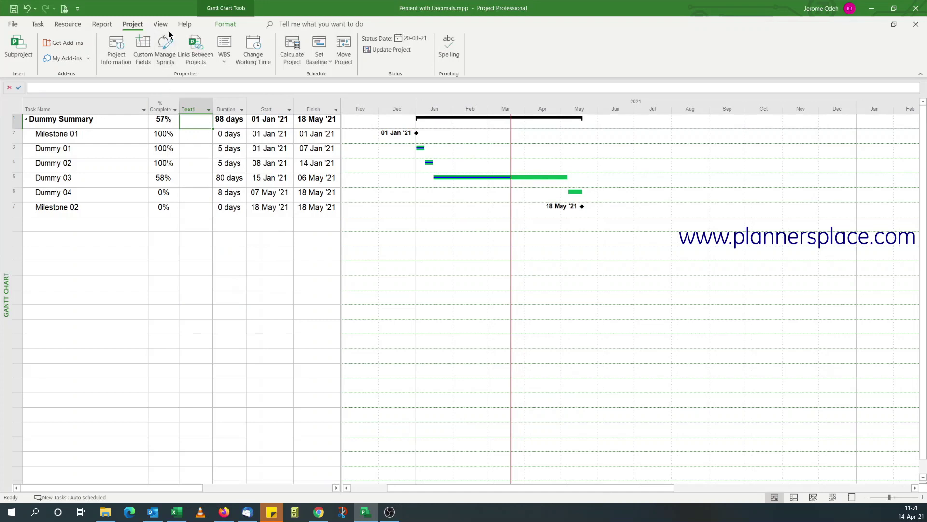
Rename the custom field Text1 to '%' in Format > Custom Fields.
click(226, 25)
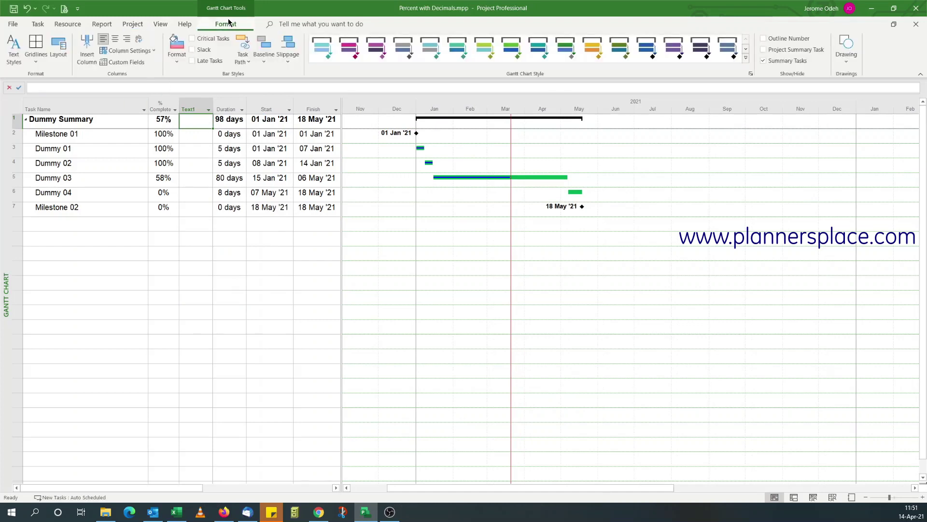
click(138, 64)
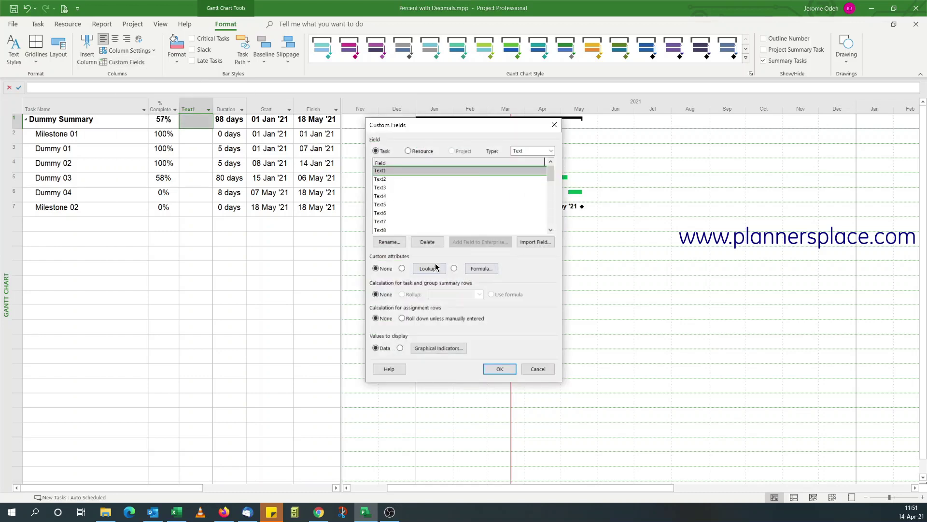
click(388, 241)
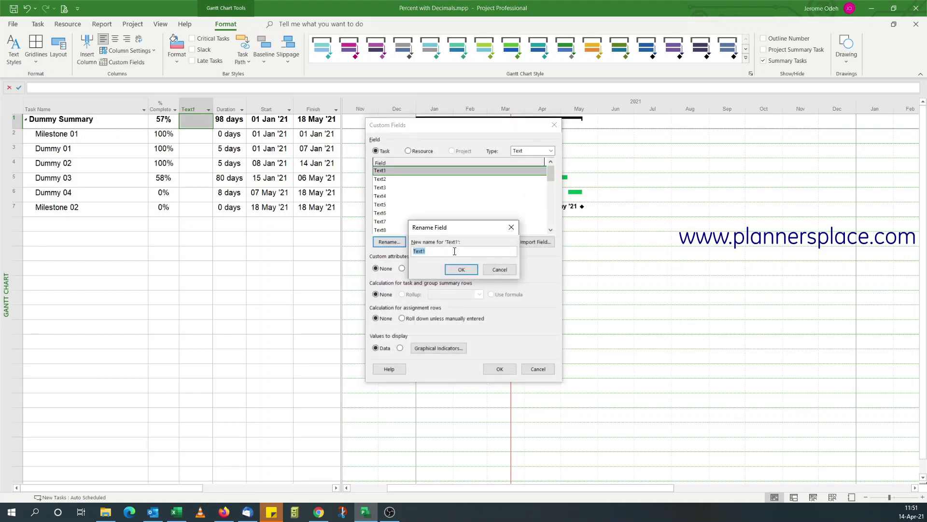
text(%)
click(463, 270)
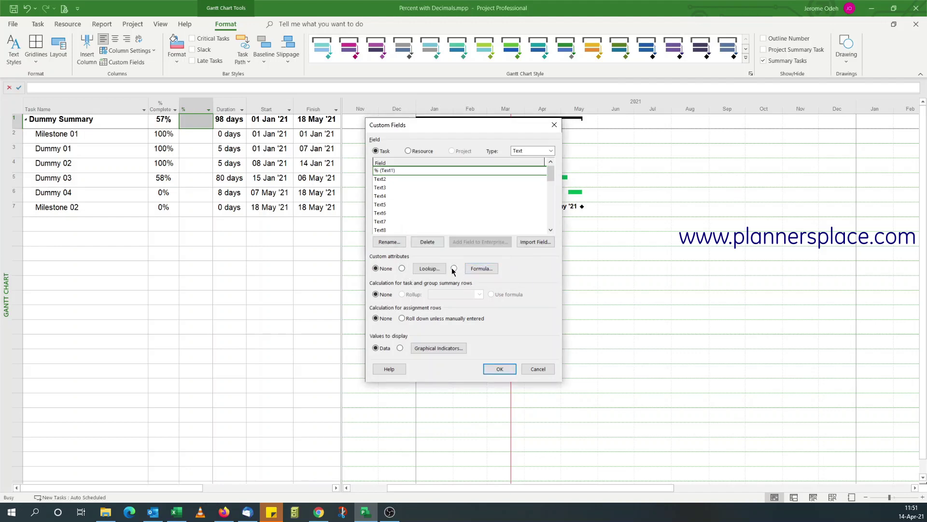
Set the % field formula to [Actual Duration] / [Duration], accepting replacement of existing values.
click(476, 271)
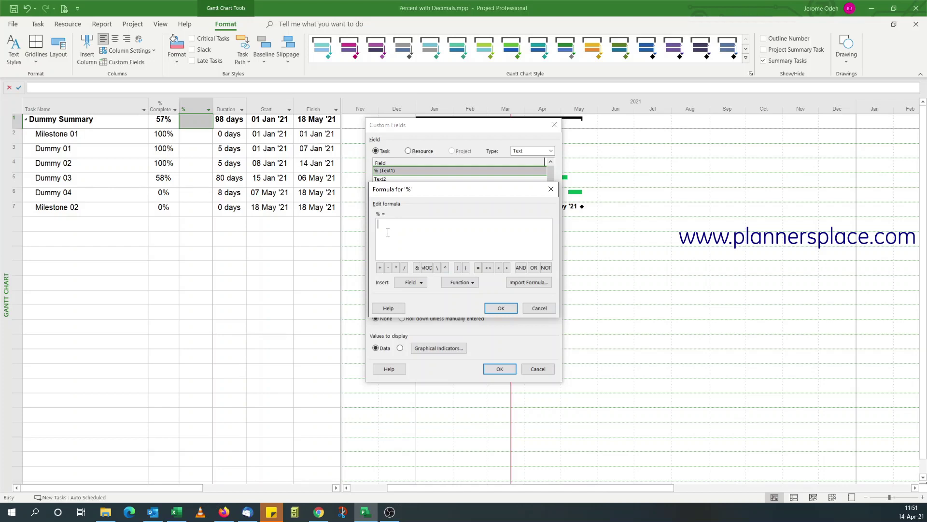
click(413, 282)
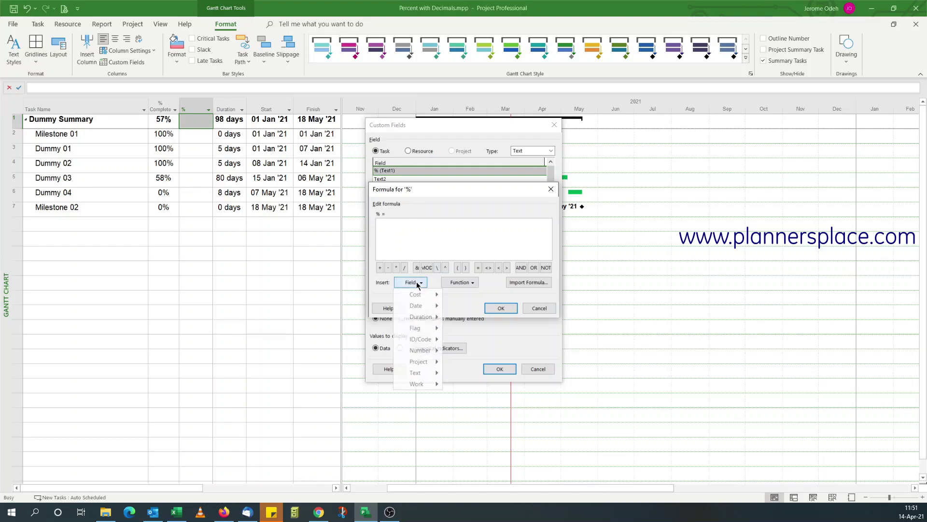
mouse_move(426, 320)
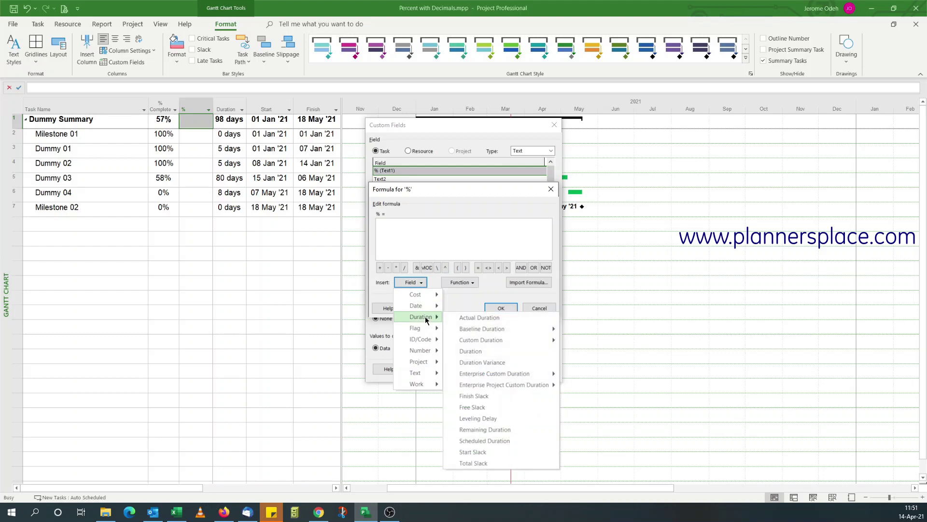
click(479, 318)
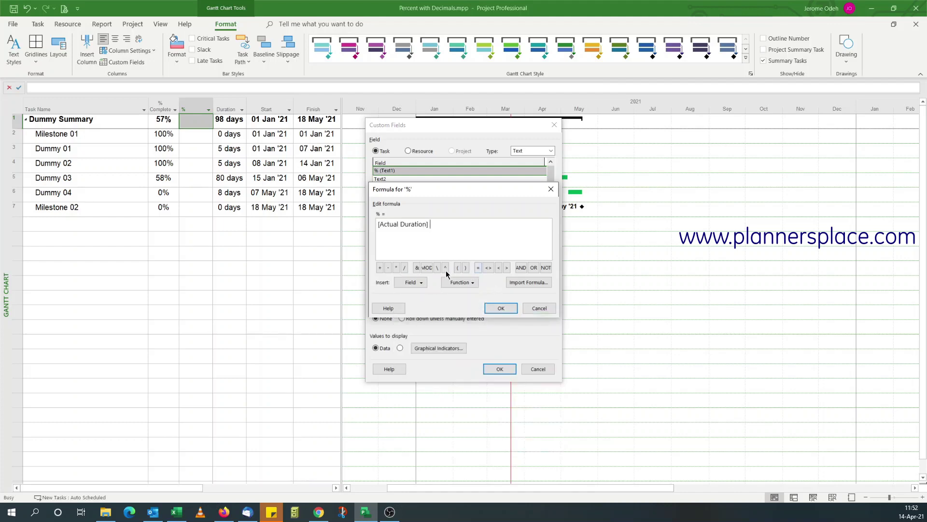
click(413, 282)
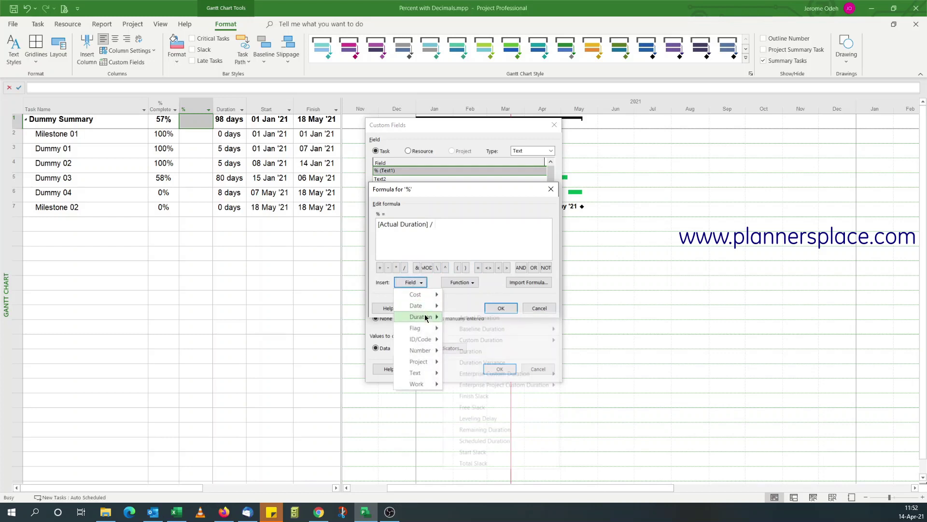
click(482, 352)
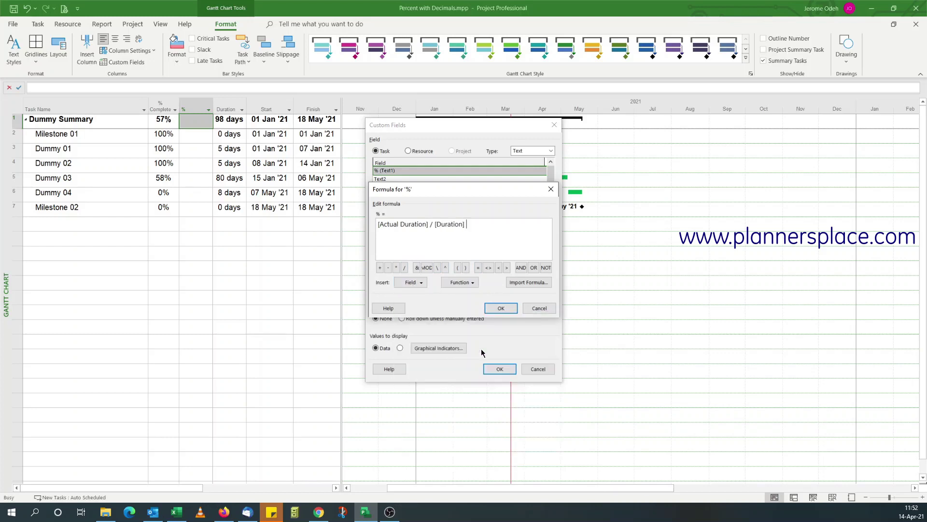
click(502, 309)
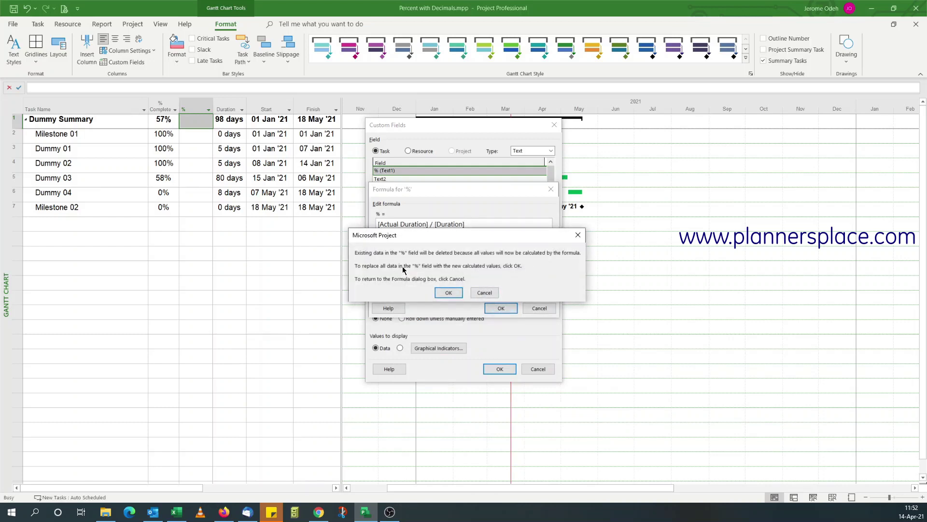
click(446, 293)
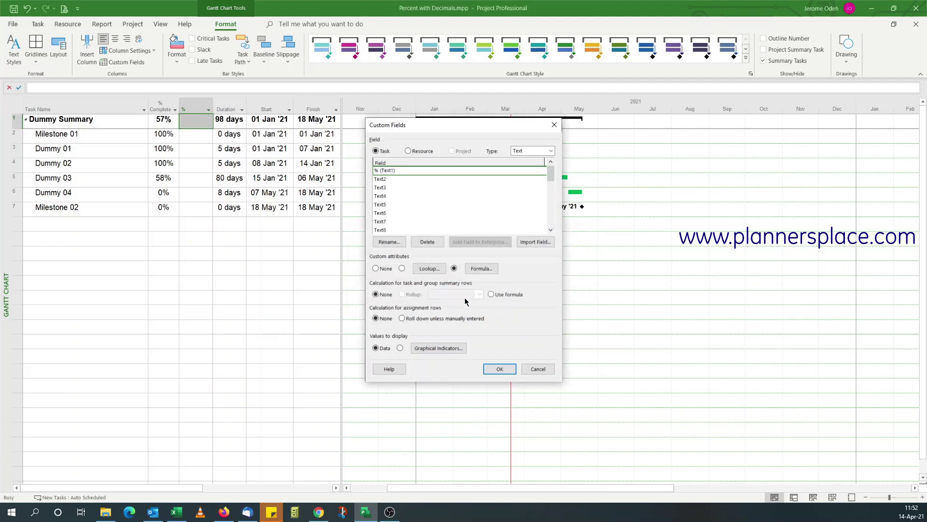
Apply the custom field, check the % values of Dummy 01 and Dummy 02, and reopen Custom Fields.
click(500, 369)
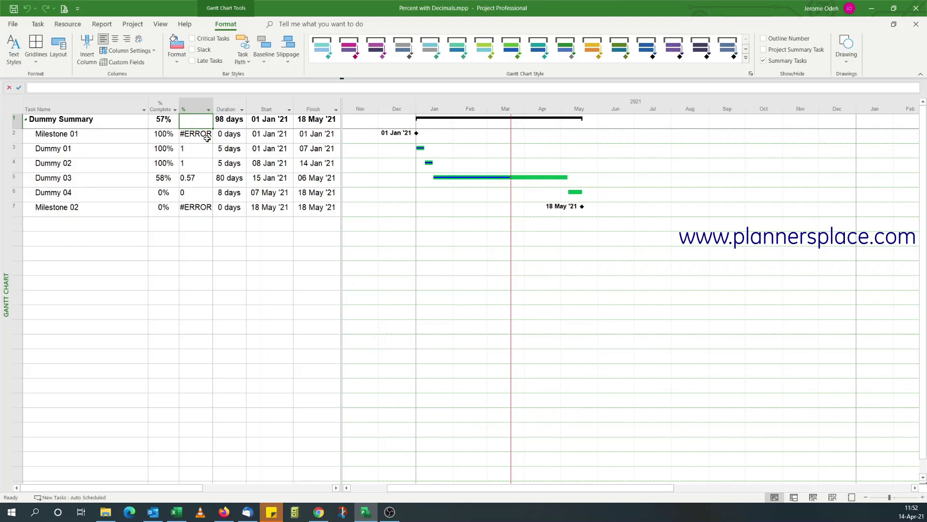
click(189, 151)
click(193, 164)
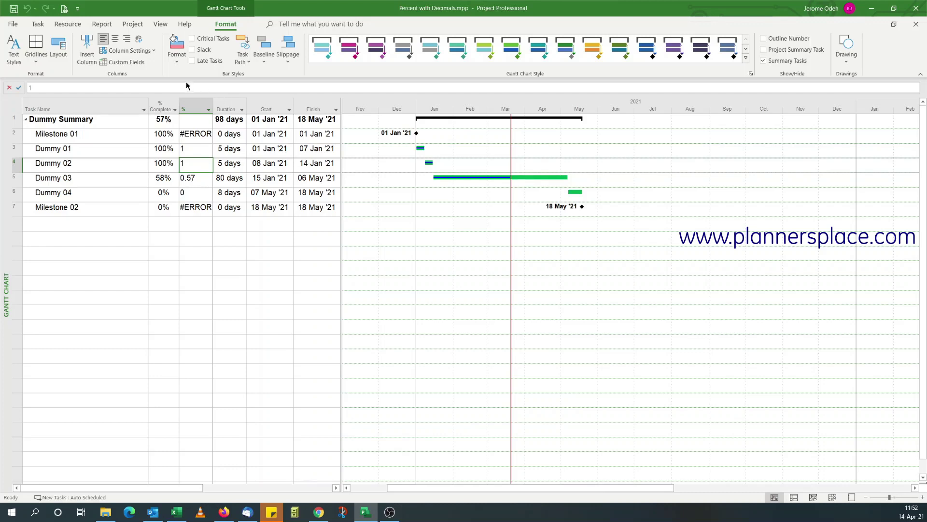
click(135, 65)
Clear the % formula and insert the Text > Format function.
click(481, 269)
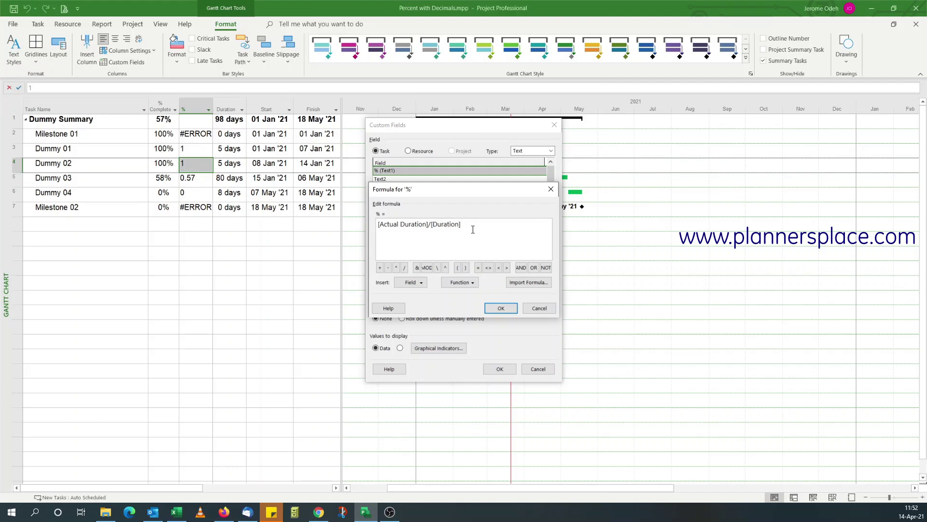
drag(463, 225, 368, 224)
key(ctrl+c)
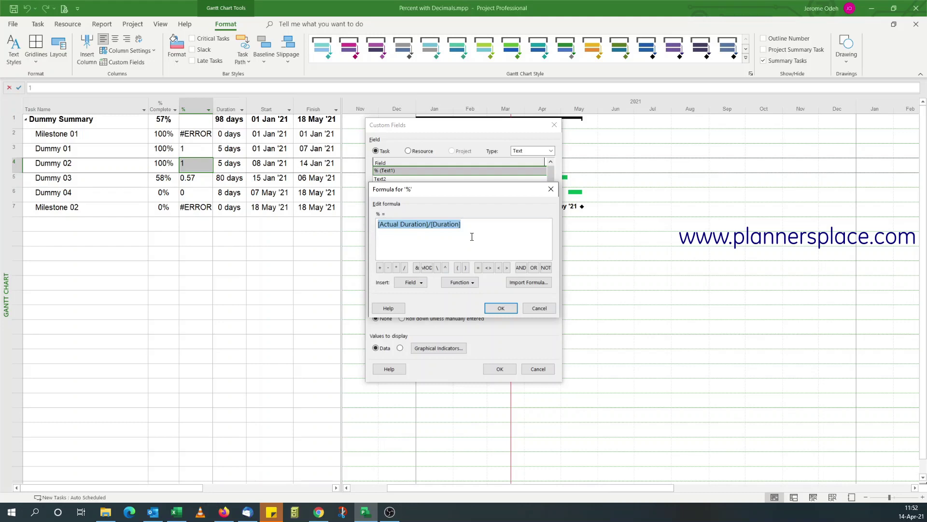
key(Delete)
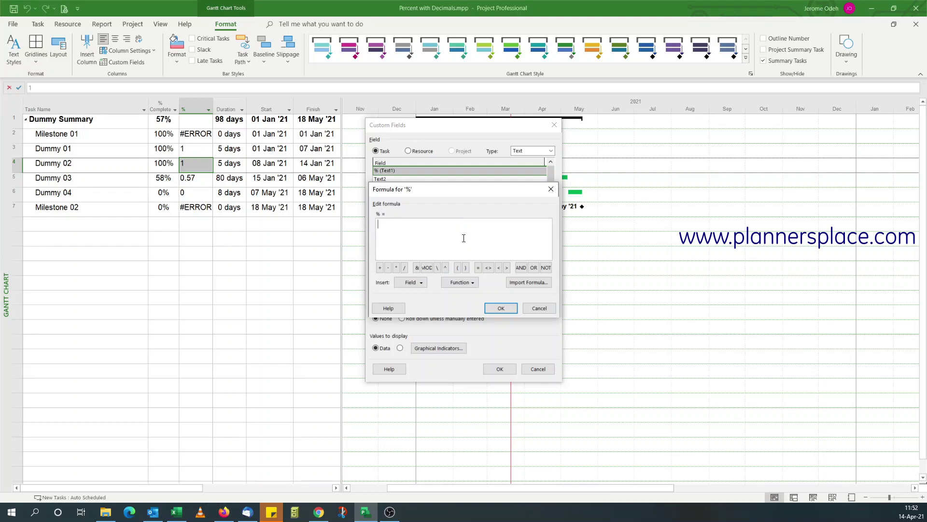
click(471, 283)
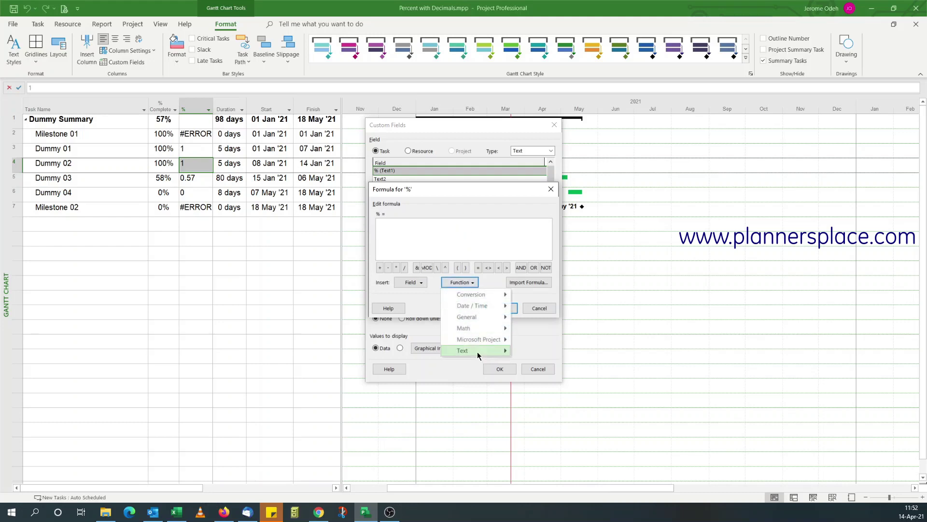
mouse_move(478, 355)
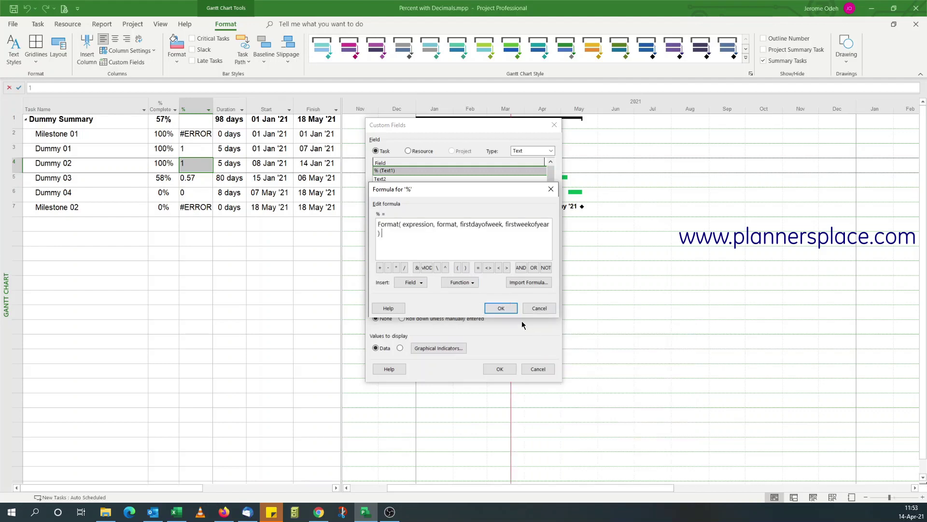
Fill Format with [Actual Duration]/[Duration] and "Percent", drop the week arguments, and apply.
drag(403, 225, 433, 226)
key(ctrl+v)
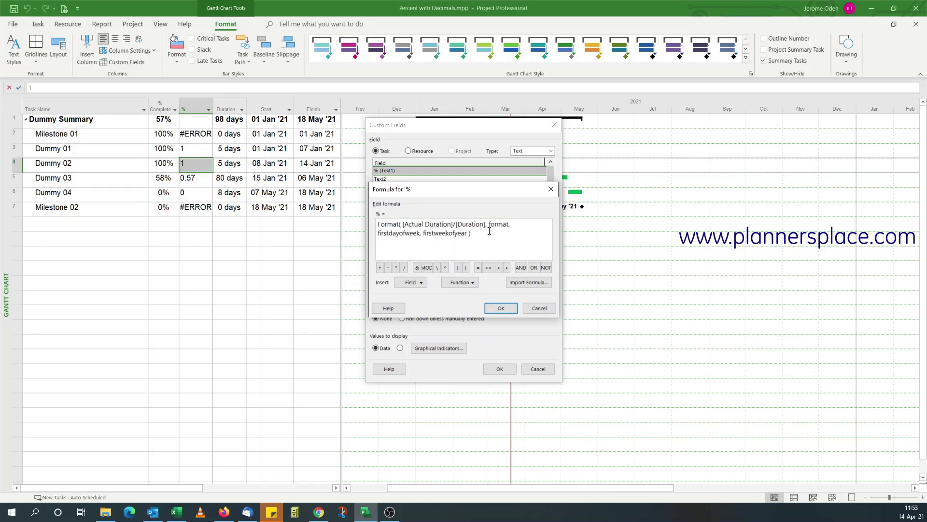
drag(488, 225, 510, 226)
text("Percent)
drag(517, 224, 467, 235)
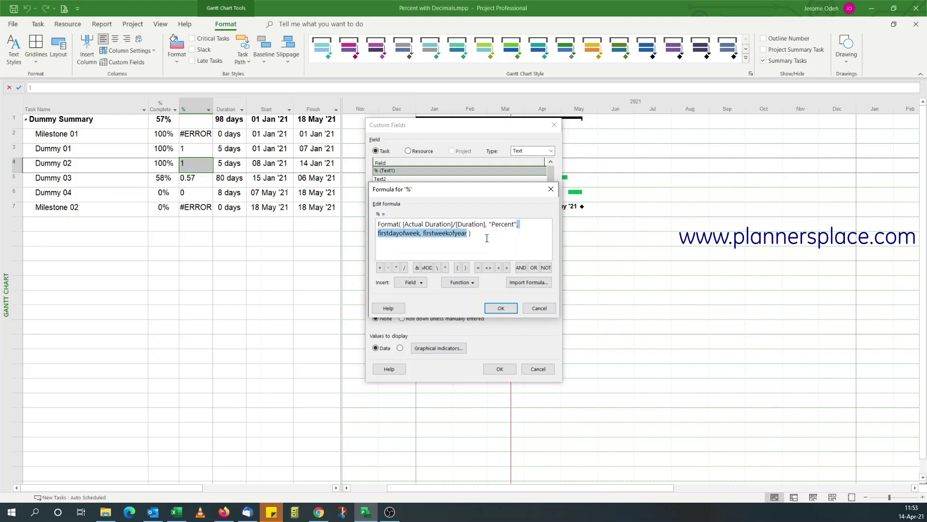
key(Delete)
key(Delete)
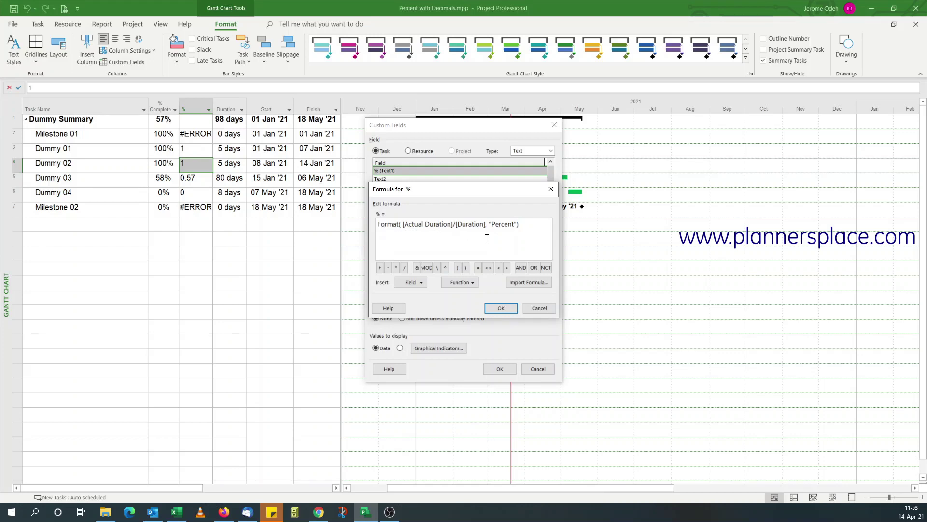
click(501, 308)
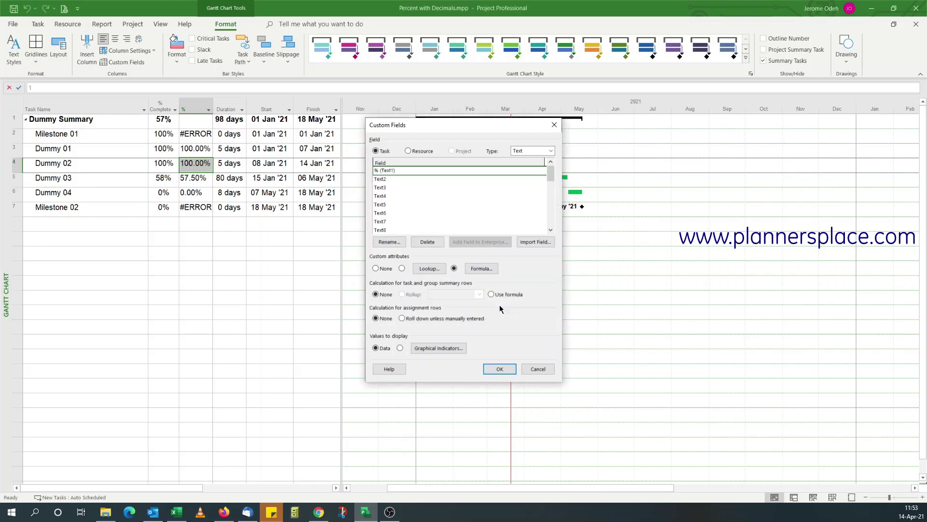
click(499, 369)
click(198, 182)
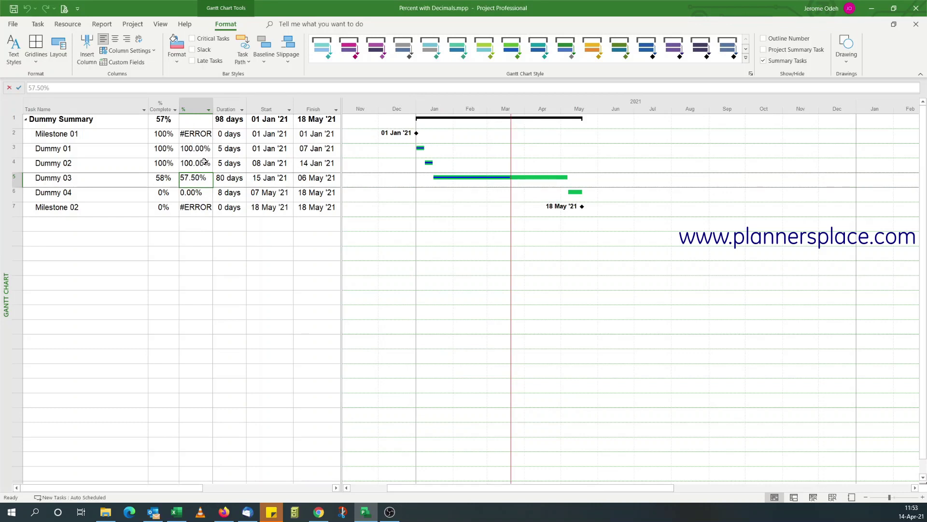
click(204, 209)
click(200, 134)
click(198, 208)
click(196, 120)
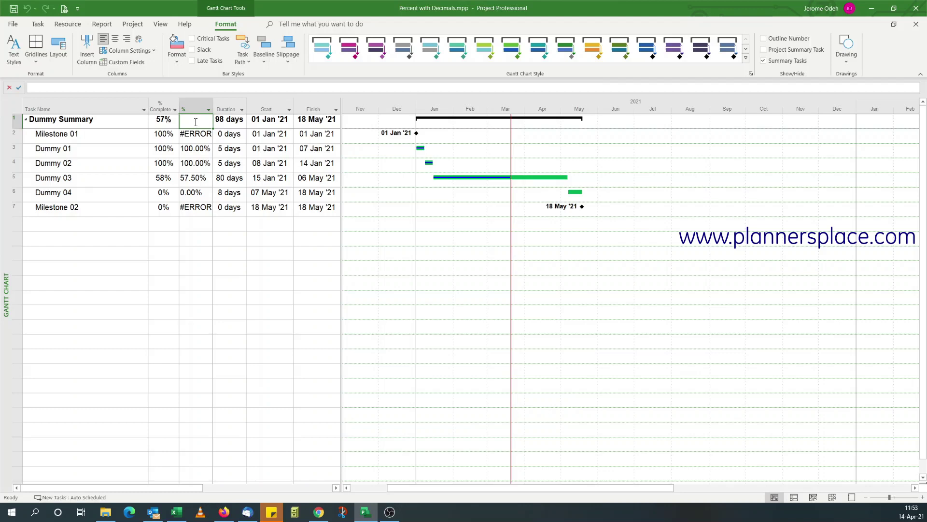
Make the % field's task and group summary rows use its formula.
click(128, 63)
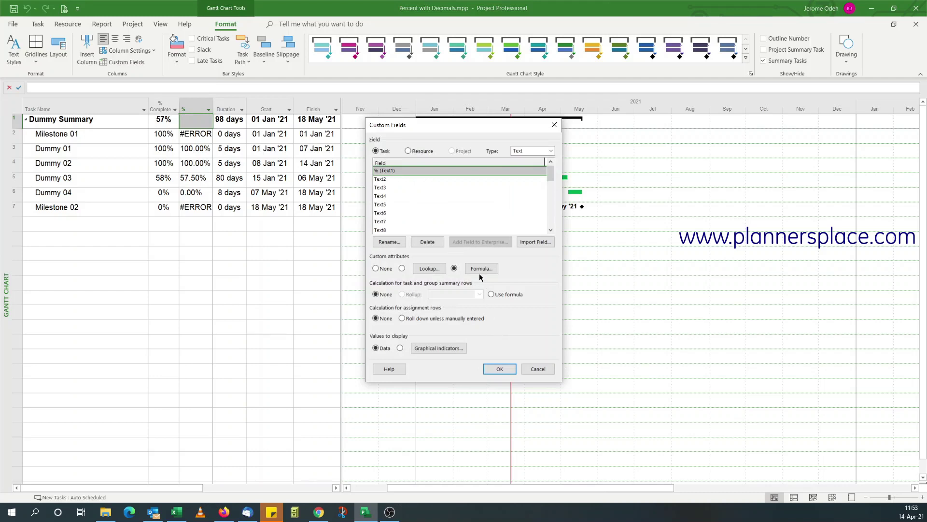
click(491, 295)
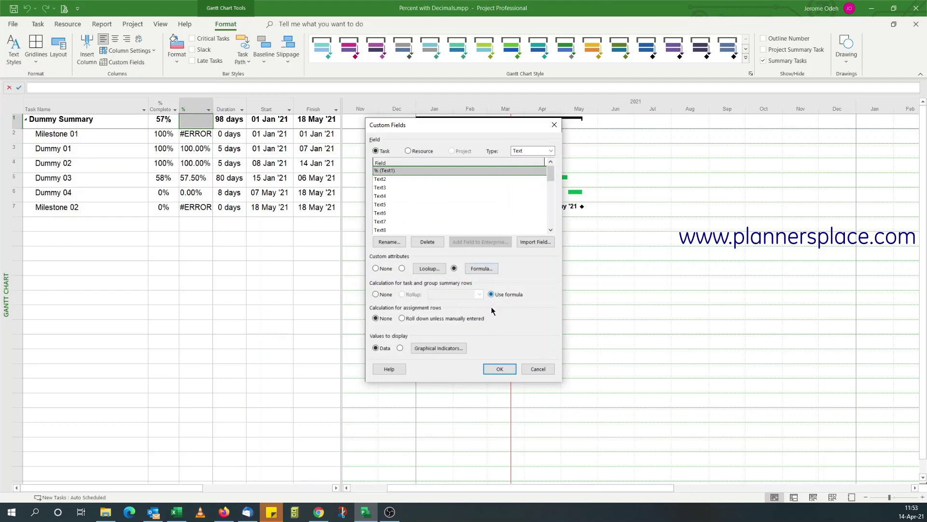
click(498, 368)
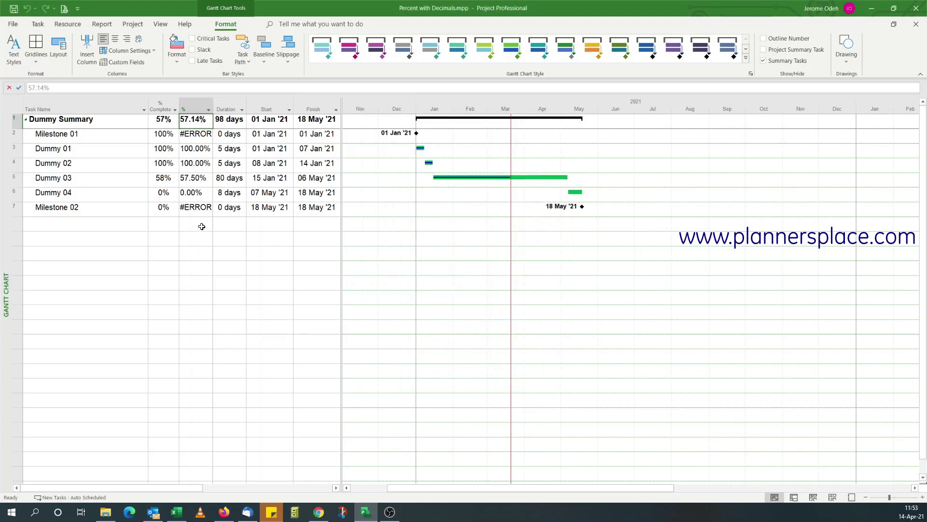
click(69, 140)
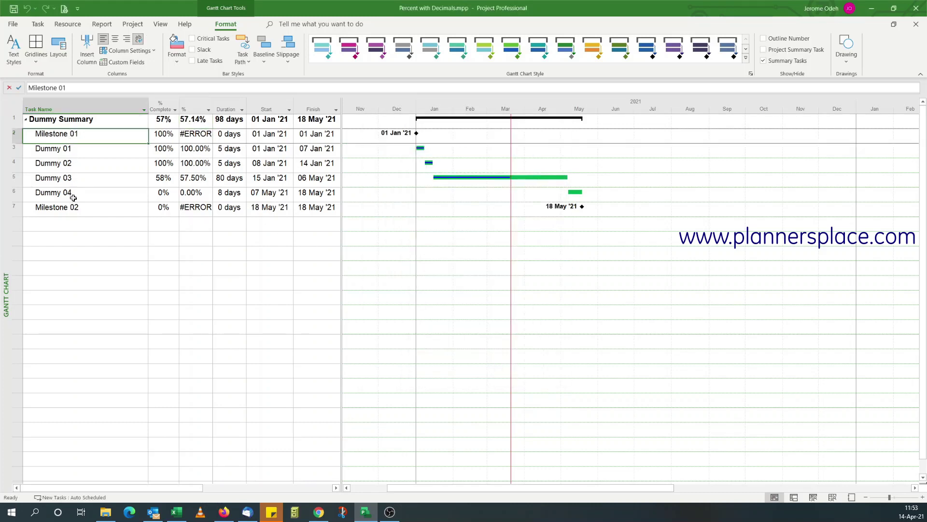
click(72, 207)
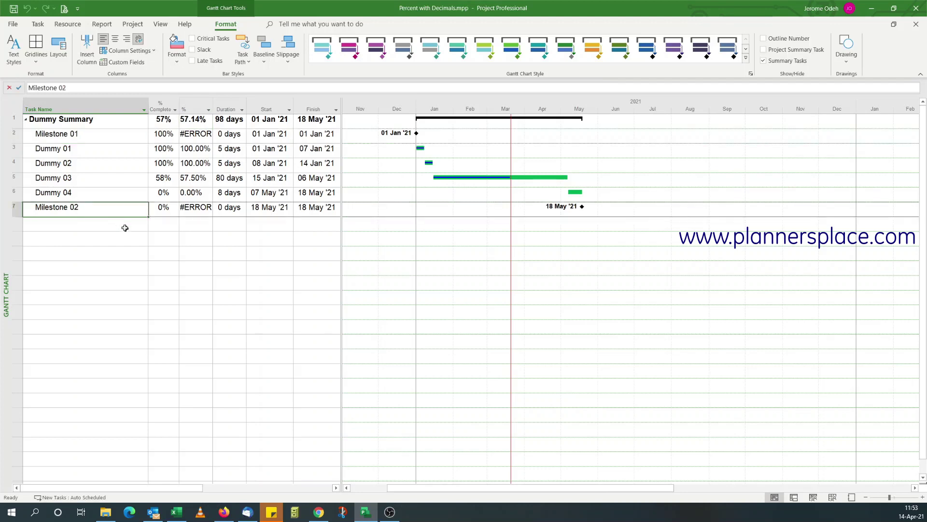
click(109, 196)
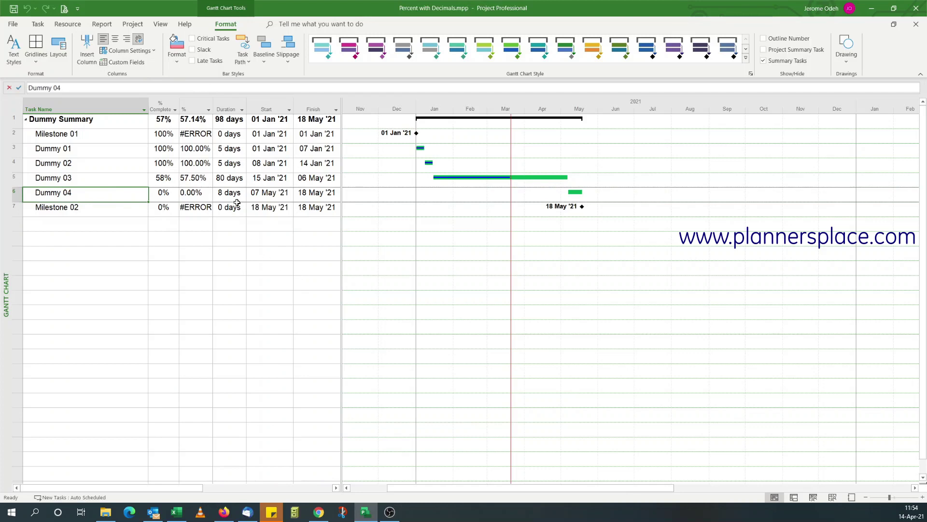
Replace the % formula with an IIf template and select its expression placeholder.
click(140, 65)
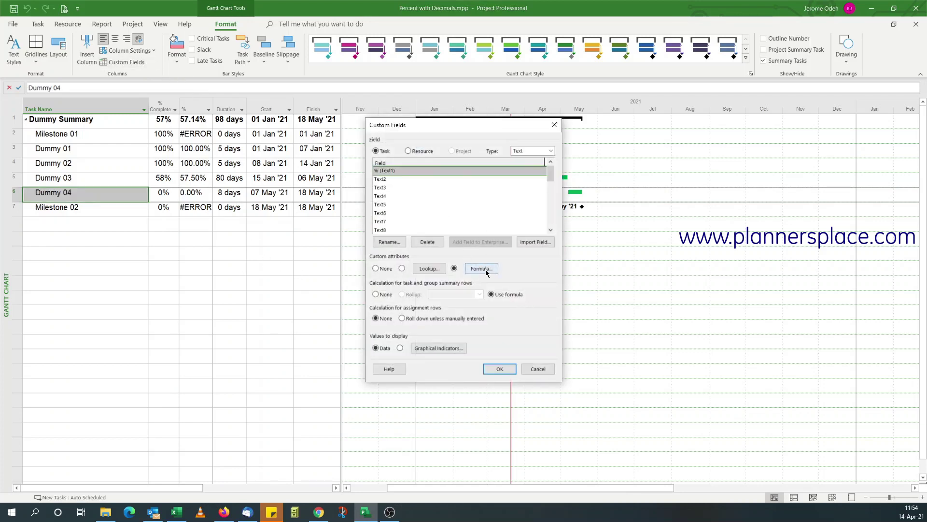
click(482, 269)
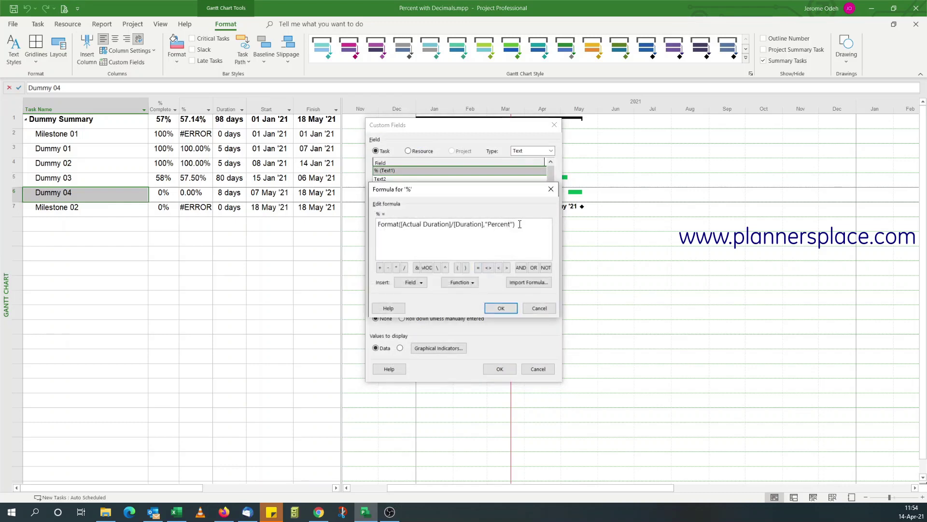
drag(517, 223, 370, 215)
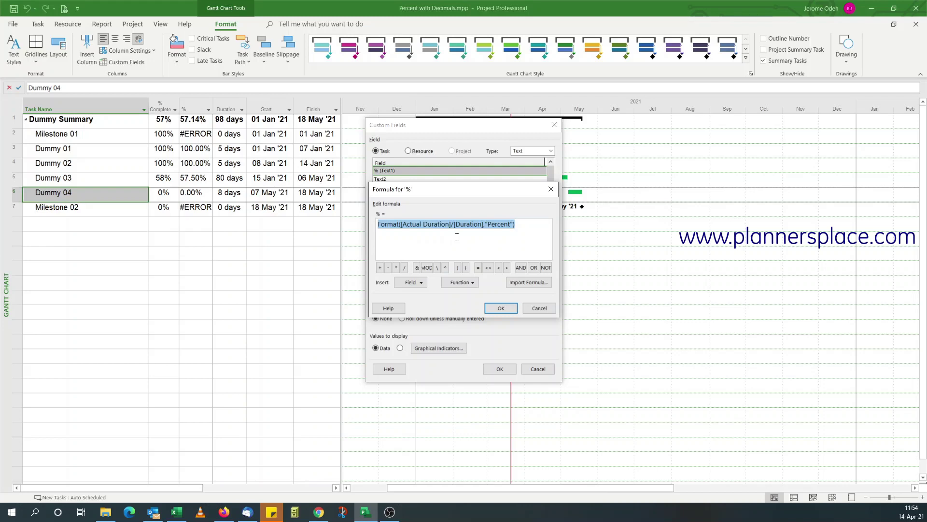
key(Delete)
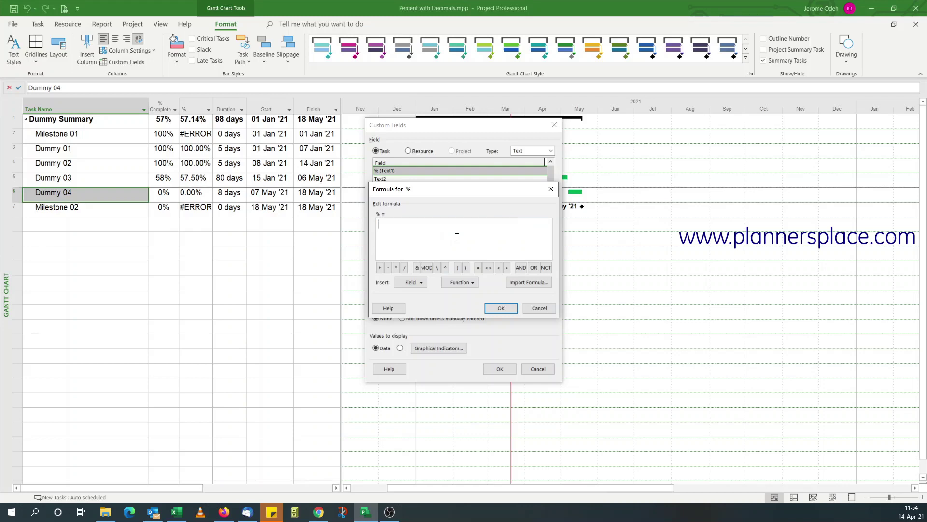
click(459, 282)
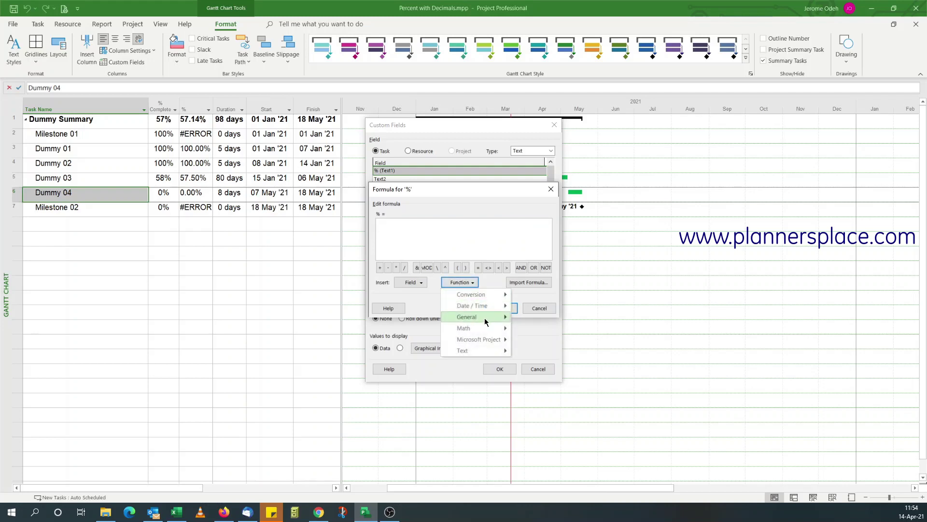
mouse_move(484, 320)
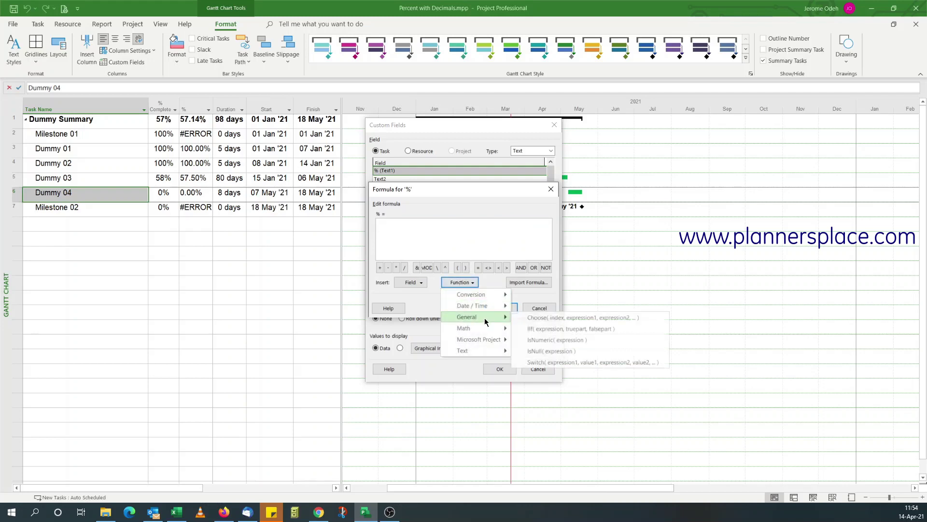
click(569, 330)
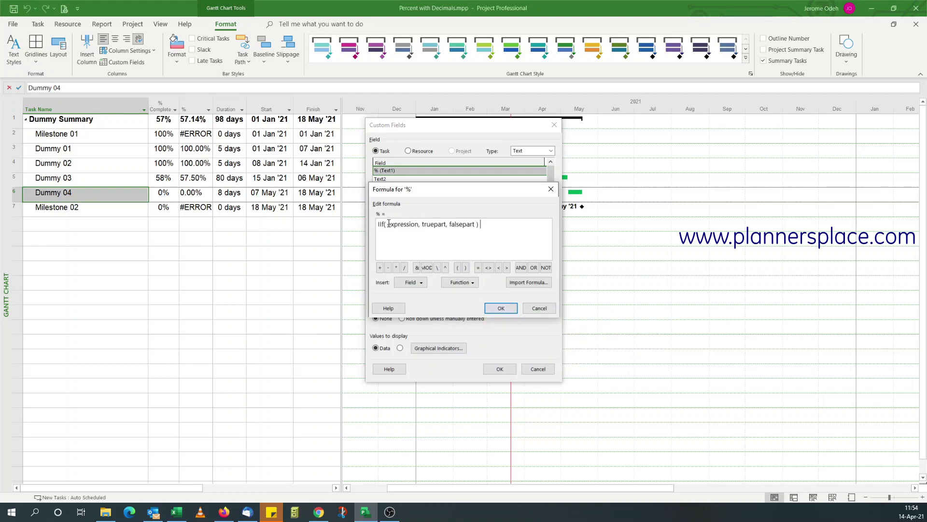
drag(388, 224, 418, 227)
click(531, 312)
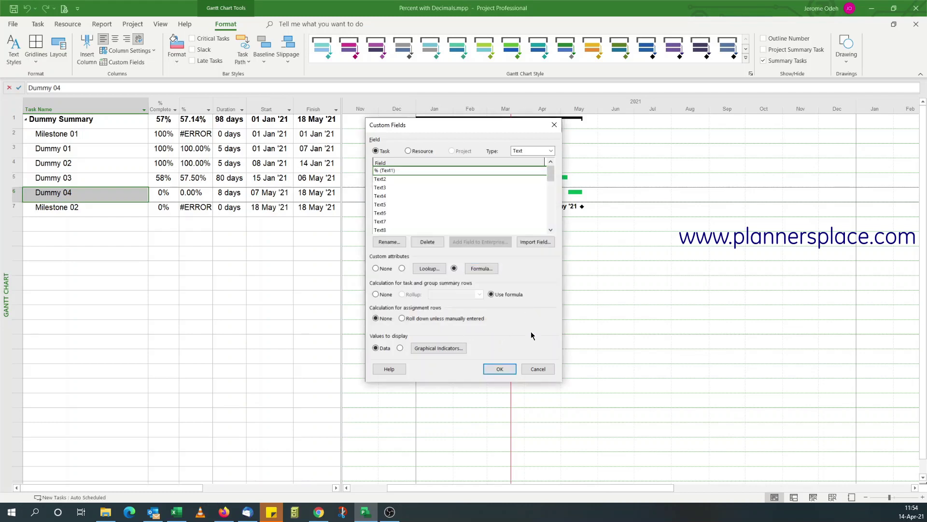
click(537, 370)
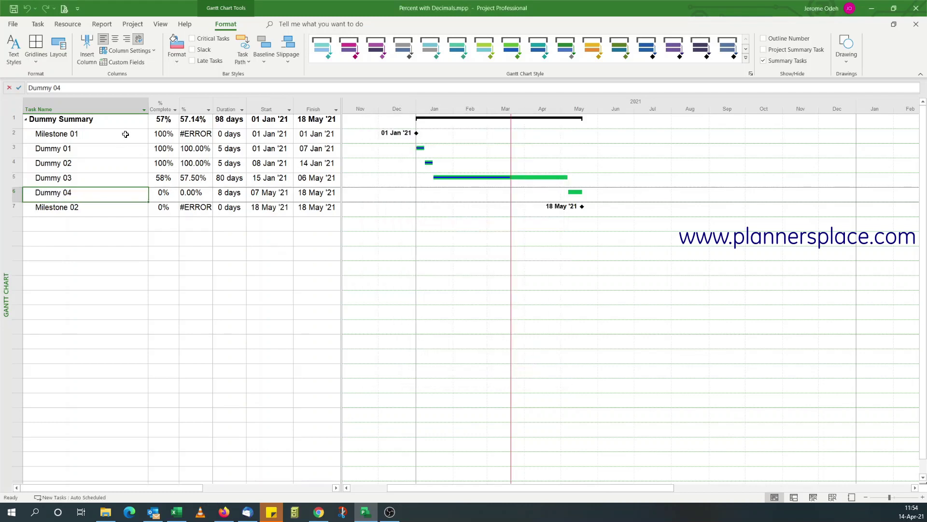
click(100, 213)
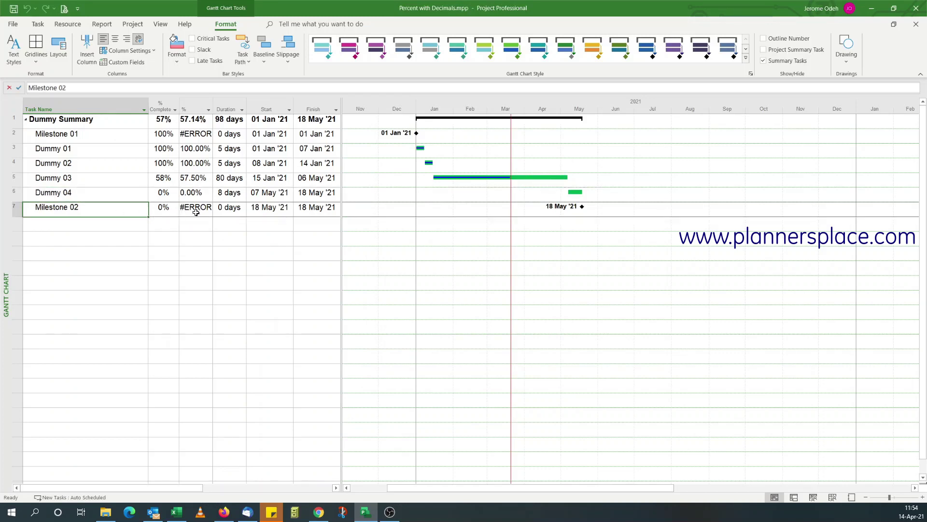
click(109, 134)
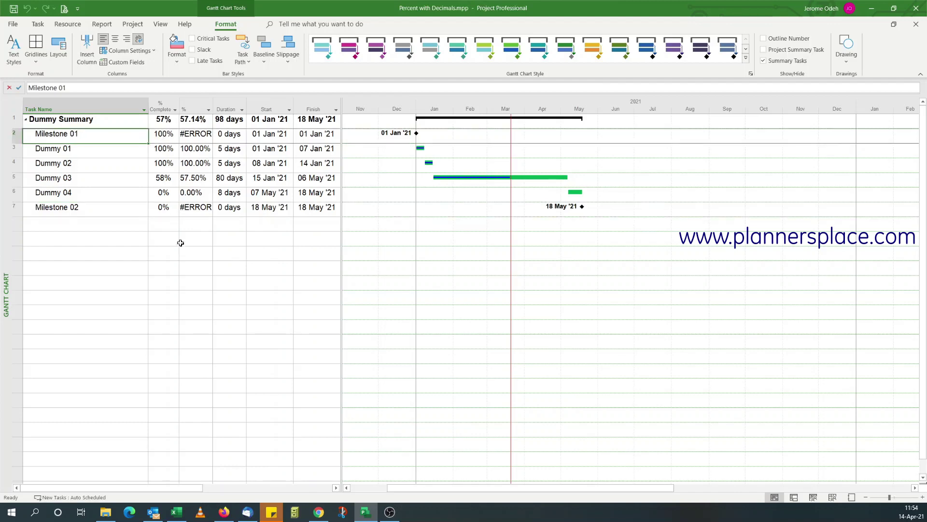
click(140, 66)
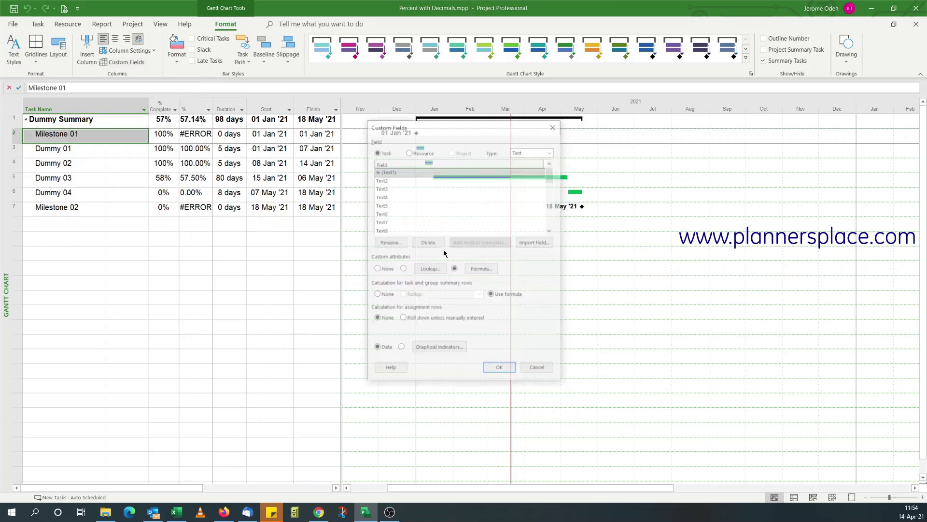
Replace the % formula with an empty IIf template.
click(485, 271)
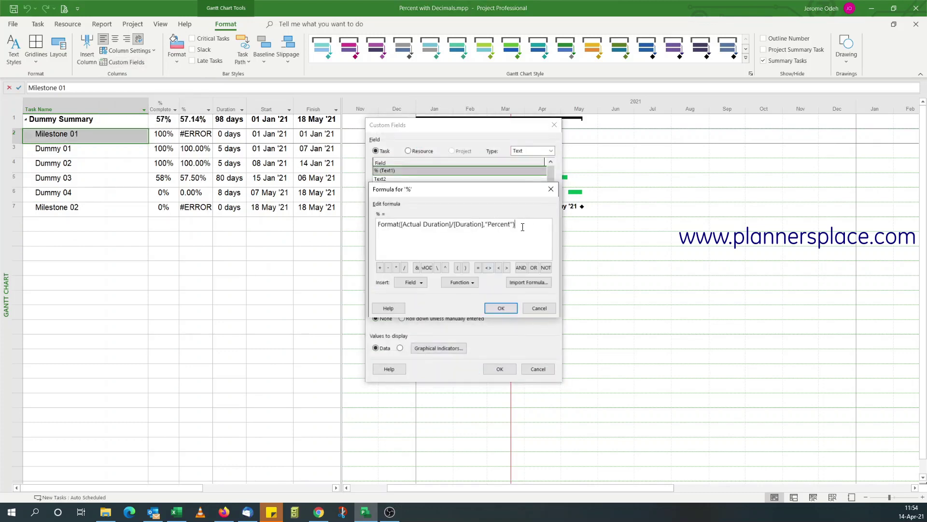
key(ctrl+a)
key(ctrl+c)
key(Delete)
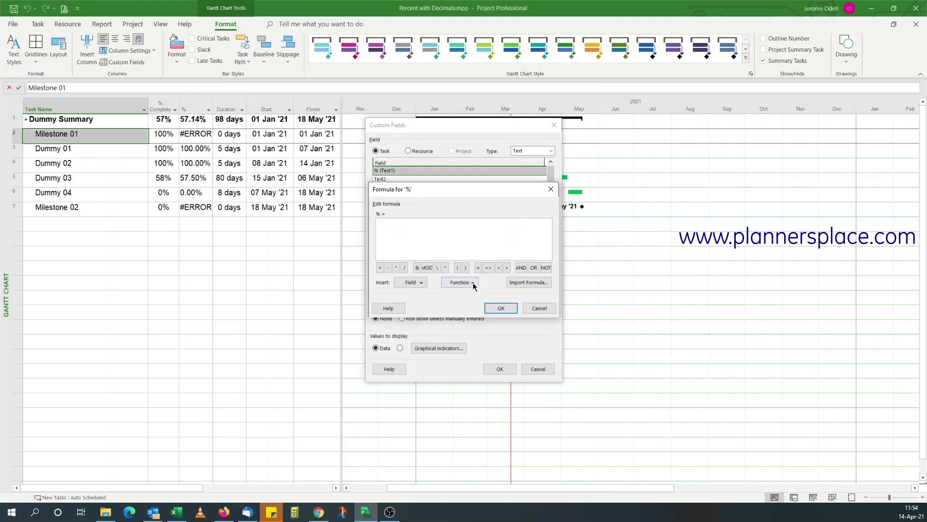
click(466, 282)
mouse_move(476, 319)
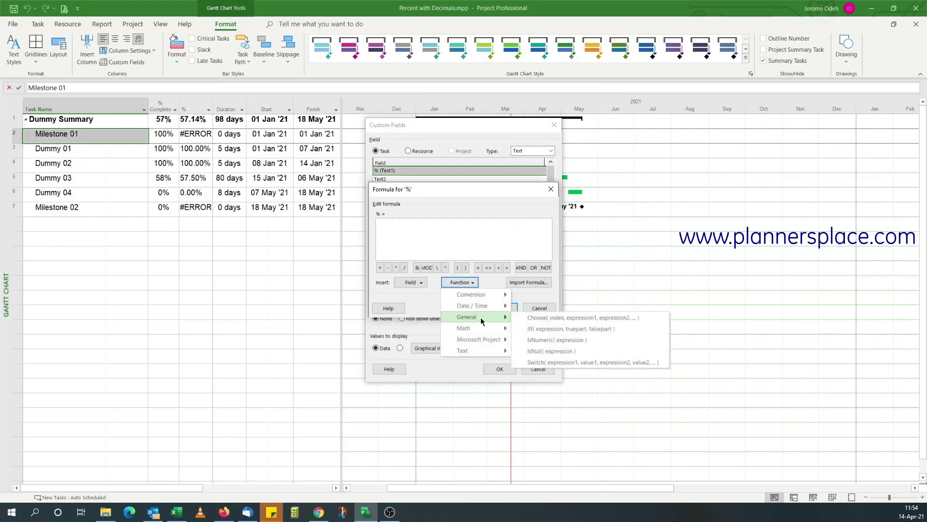
click(540, 325)
drag(387, 224, 419, 225)
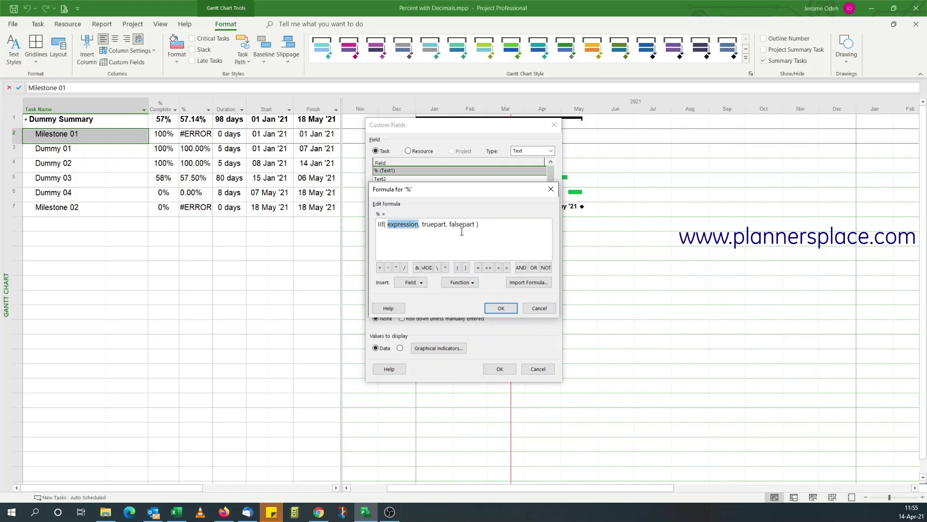
Fill IIf with condition [% Complete] = 0, truepart "0.00%" and the pasted Format calculation.
click(413, 283)
mouse_move(429, 361)
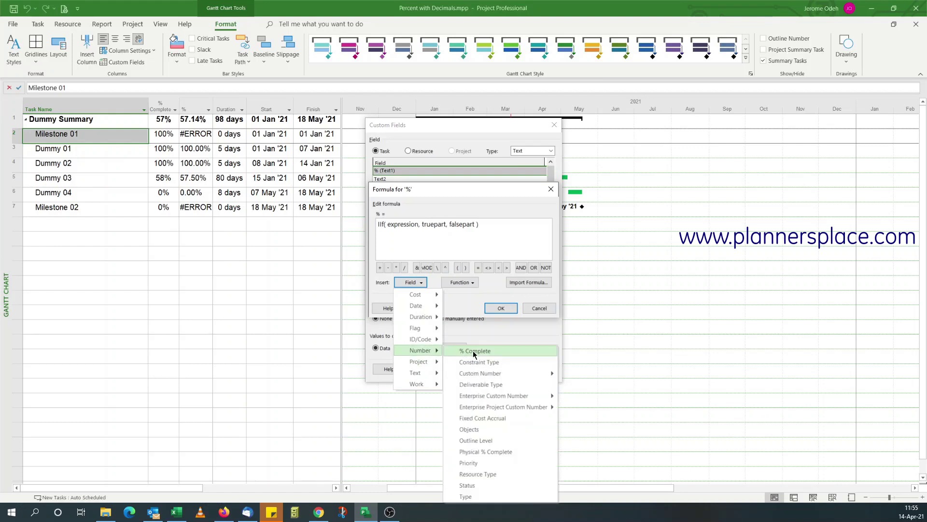
click(476, 353)
text(= 0)
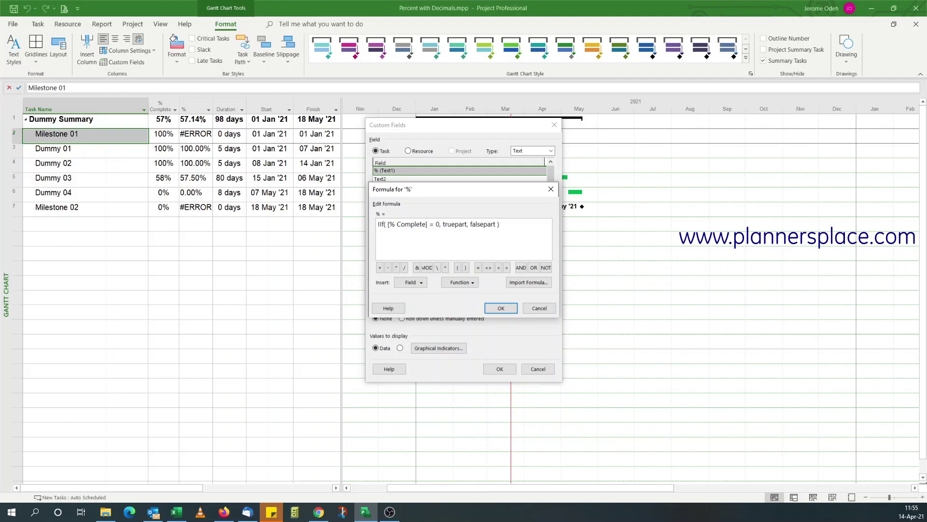
drag(443, 224, 466, 225)
text("0.00%",)
drag(471, 224, 494, 225)
key(ctrl+v)
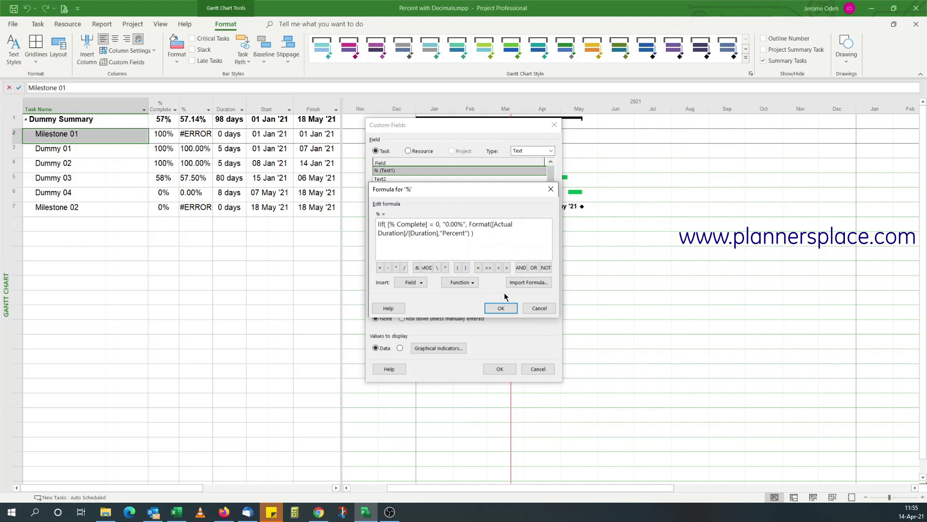
Apply the new formula and select Milestone 01's % cell still showing #ERROR.
click(500, 308)
click(504, 368)
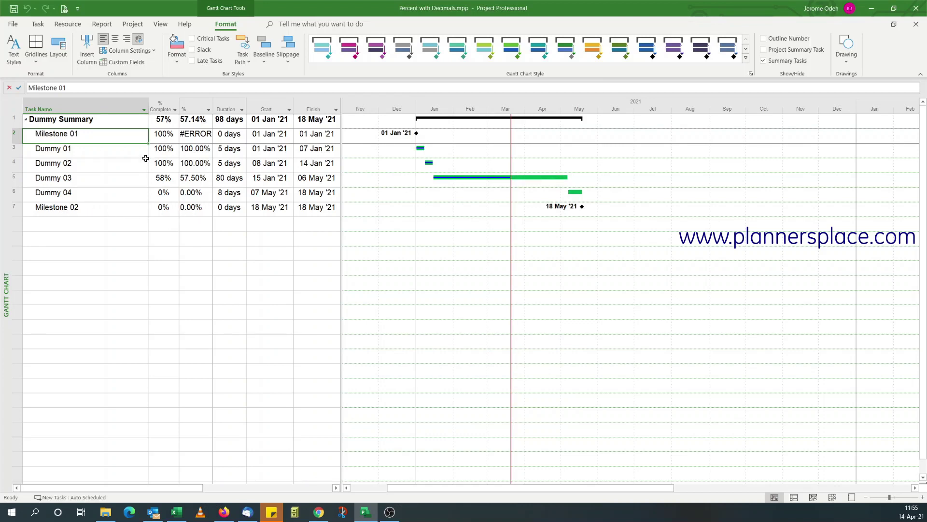
click(206, 139)
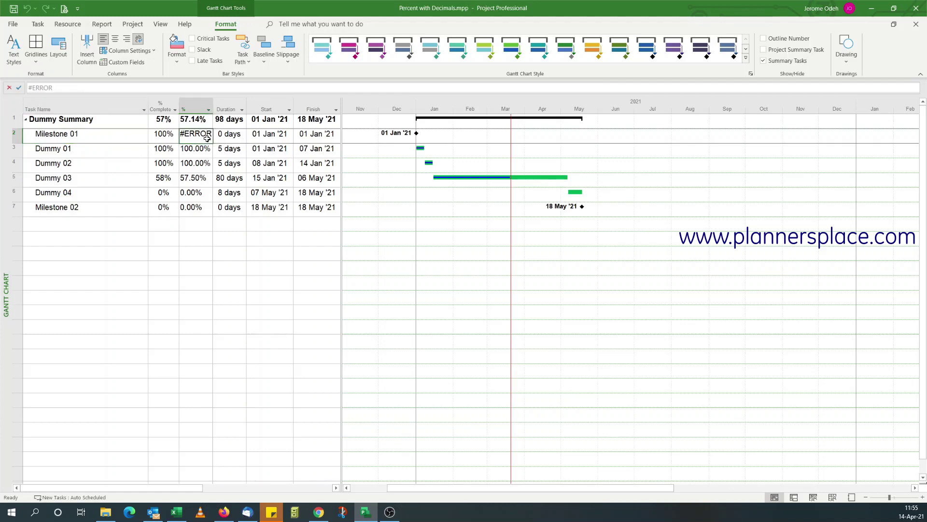
Remove the Format part from the % formula and insert a nested IIf there.
click(143, 63)
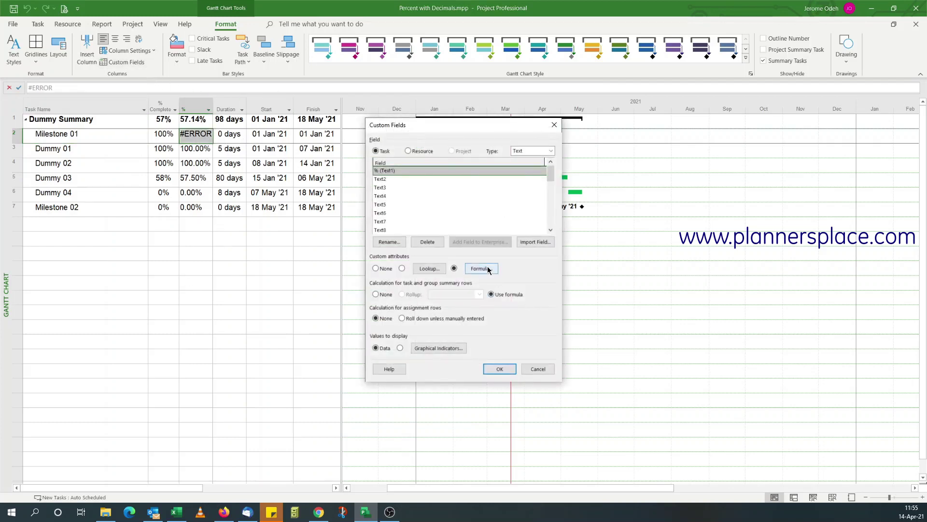
click(486, 269)
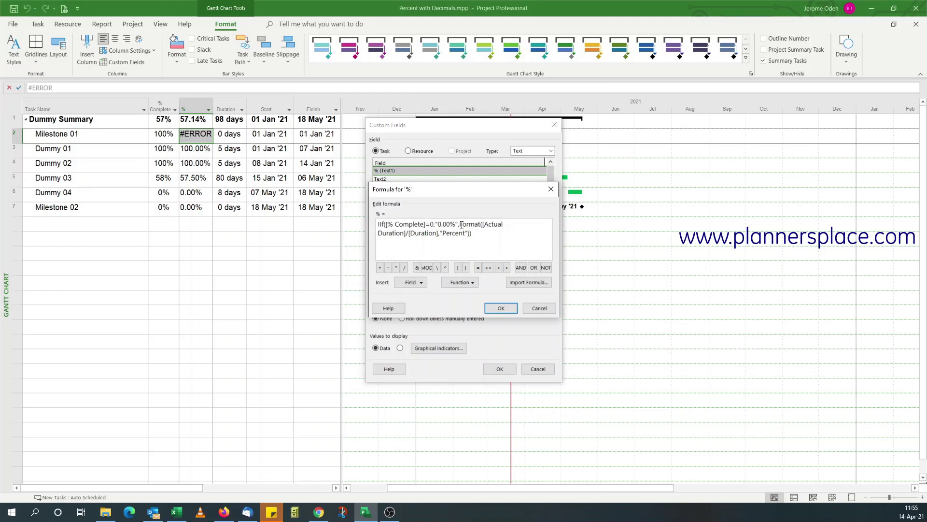
drag(459, 224, 468, 235)
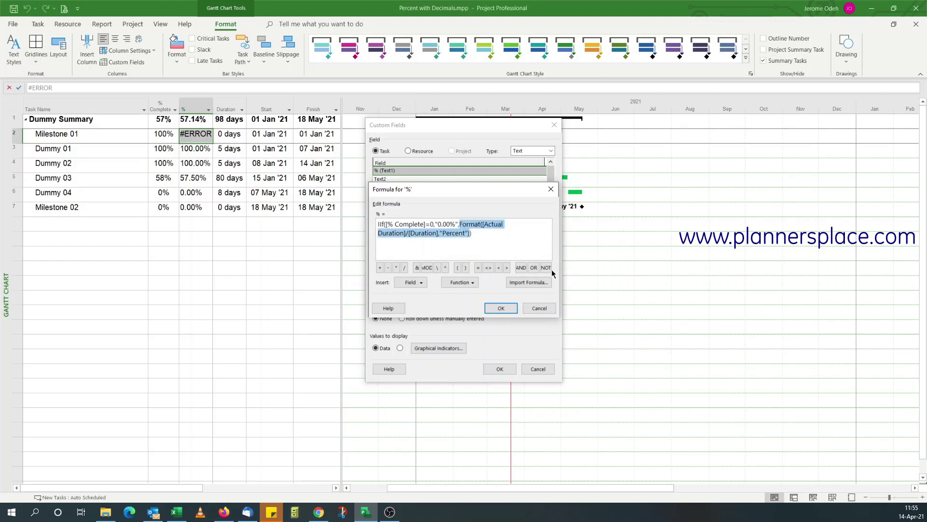
key(Delete)
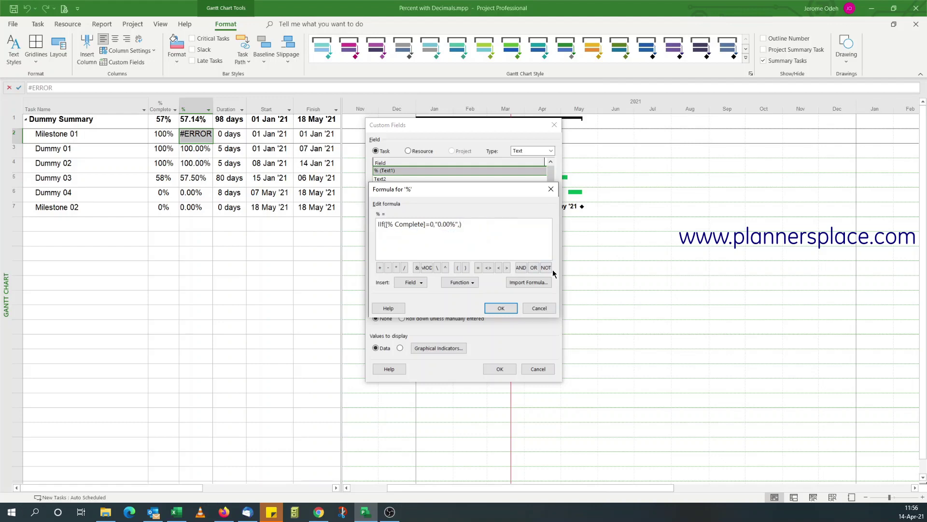
click(462, 286)
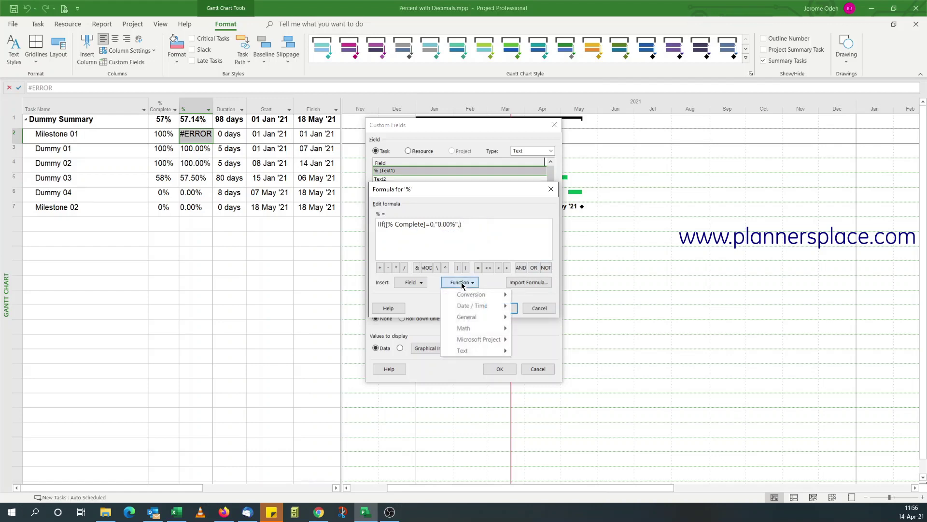
mouse_move(492, 317)
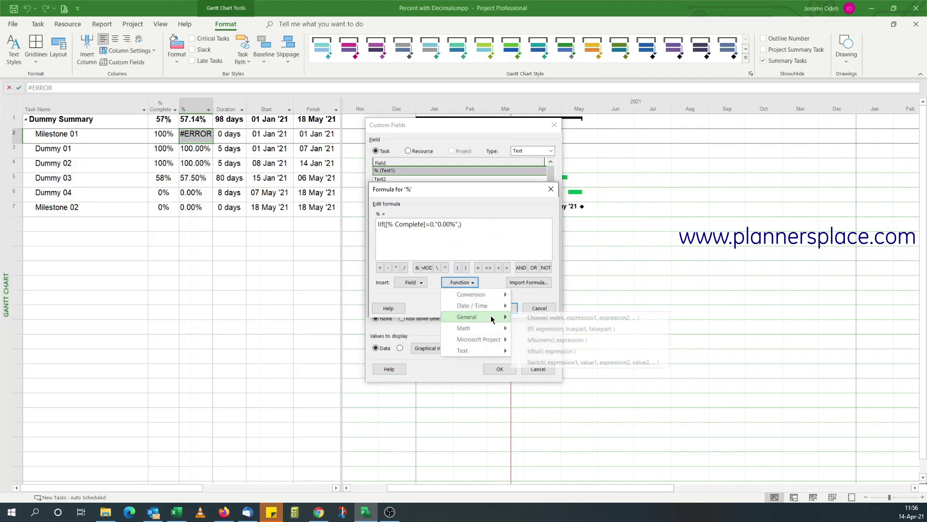
click(546, 331)
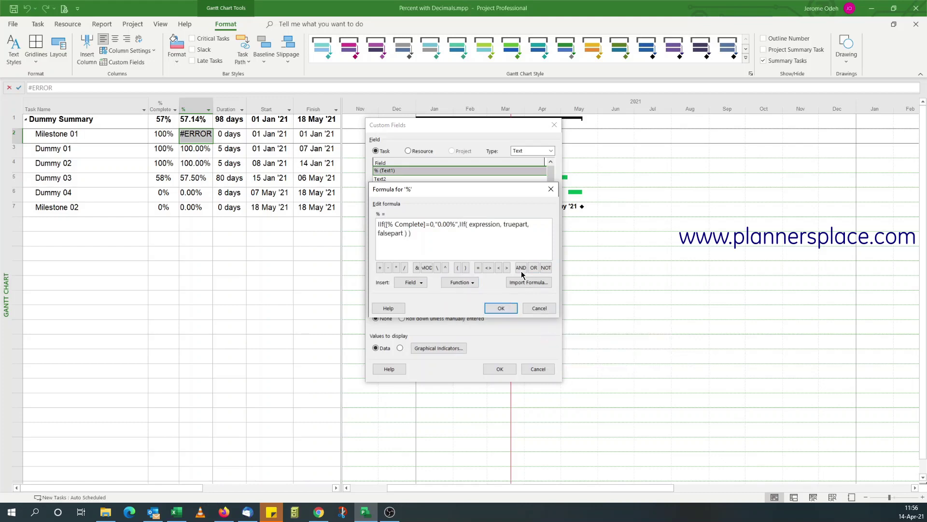
drag(468, 226, 501, 226)
Start the nested IIf condition with [Milestone] AND [% Complete].
click(415, 282)
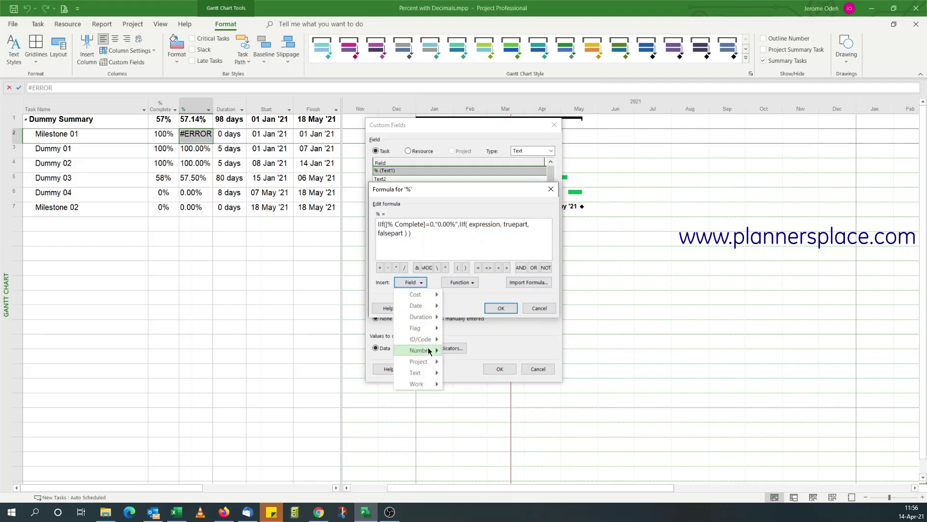
mouse_move(425, 333)
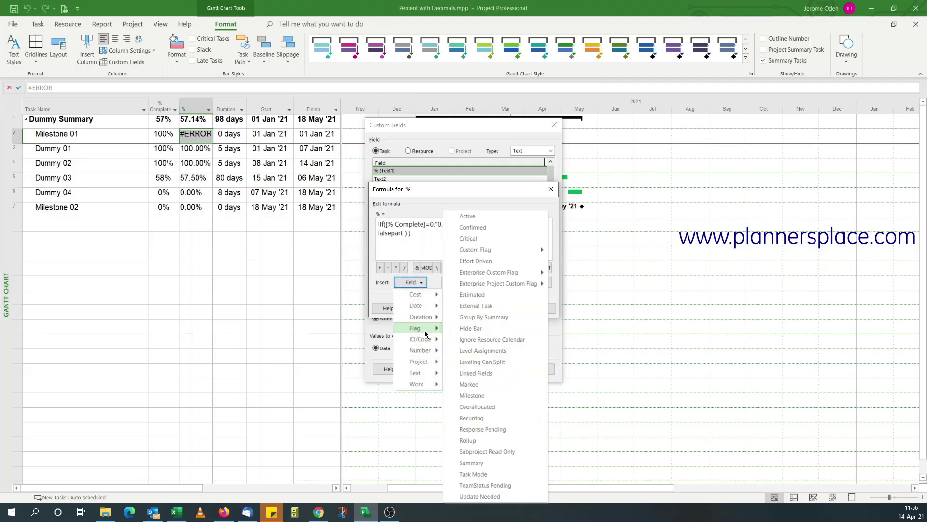
click(484, 396)
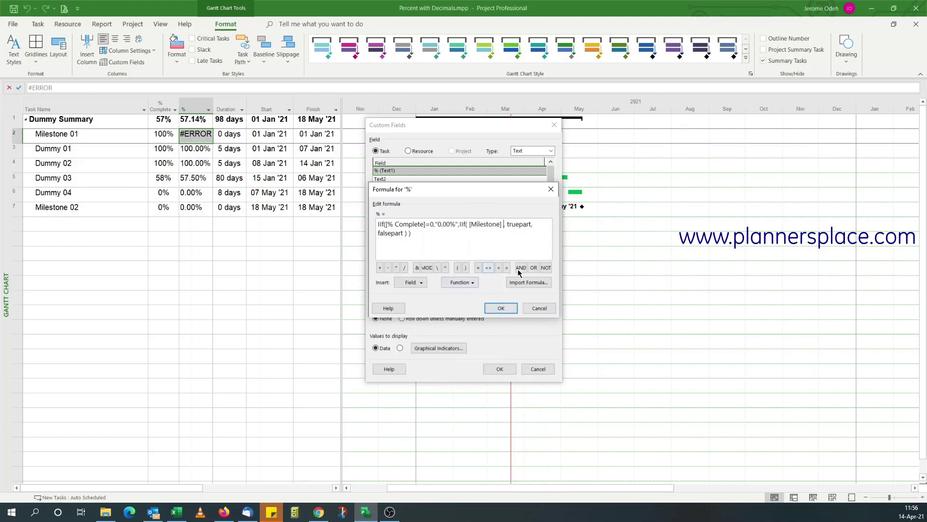
click(520, 268)
click(411, 283)
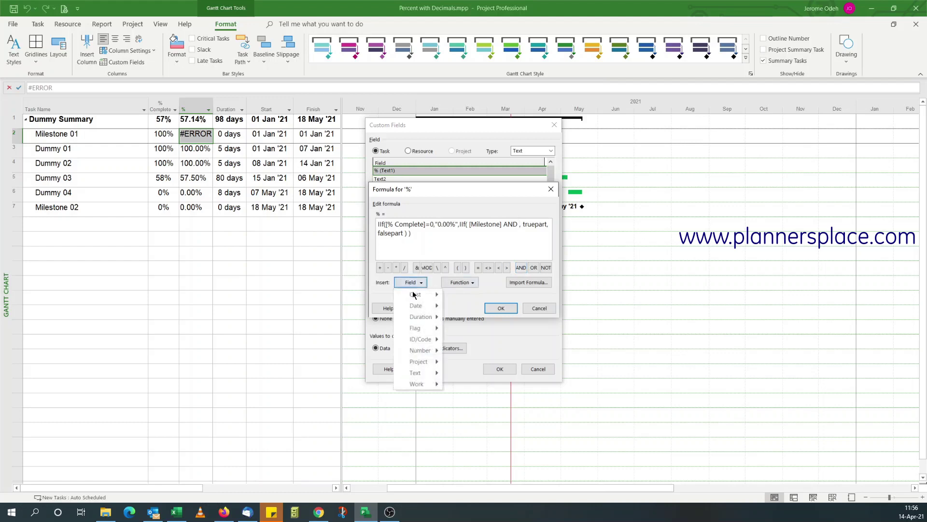
mouse_move(425, 350)
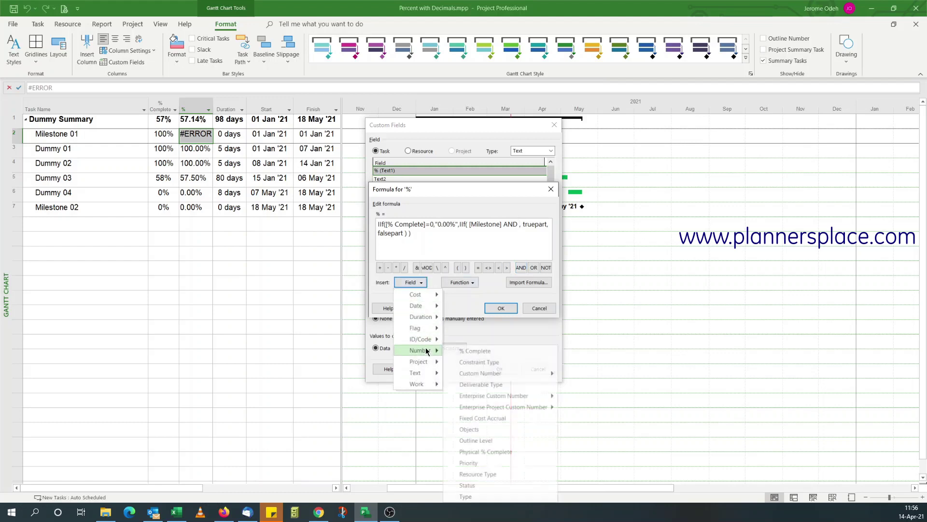
click(480, 351)
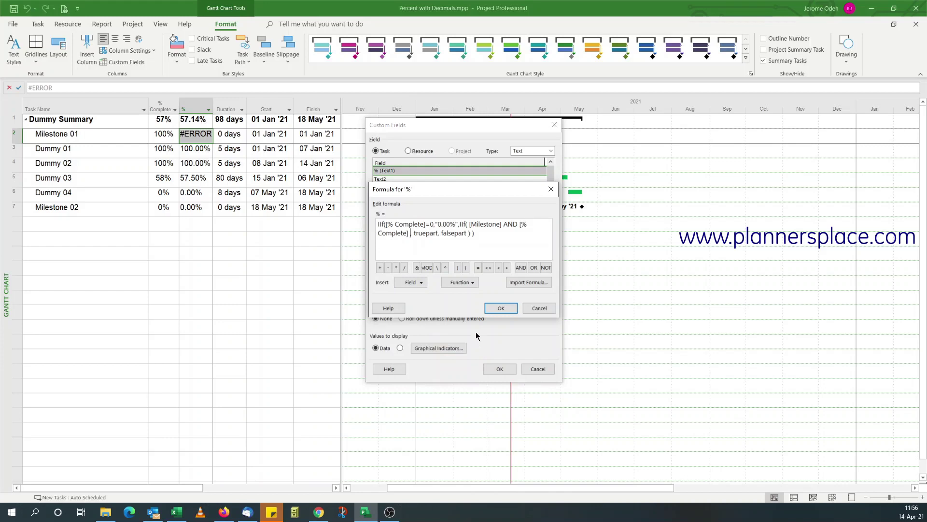
Complete the nested IIf with = 100, truepart "100.00%" and the pasted Format calculation.
click(478, 268)
text(100)
drag(432, 233, 455, 234)
text("100.00%")
drag(465, 234, 490, 234)
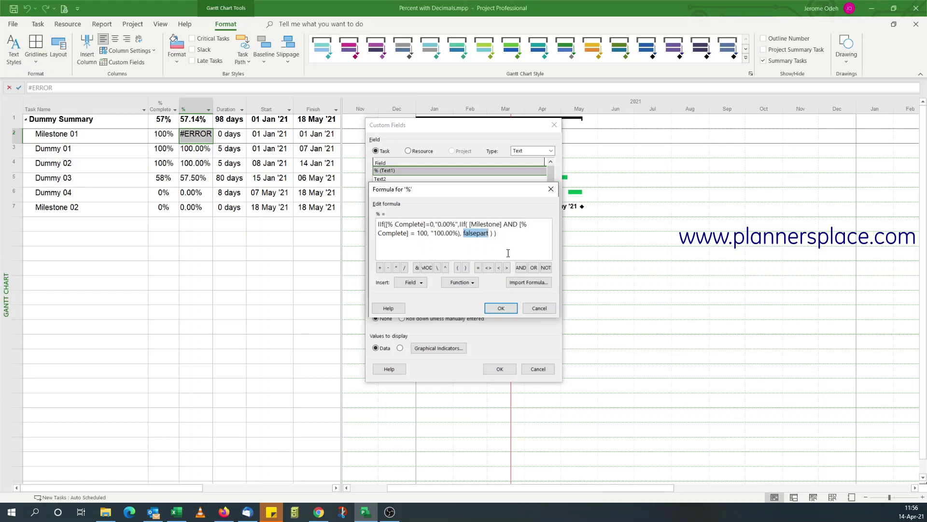
key(ctrl+v)
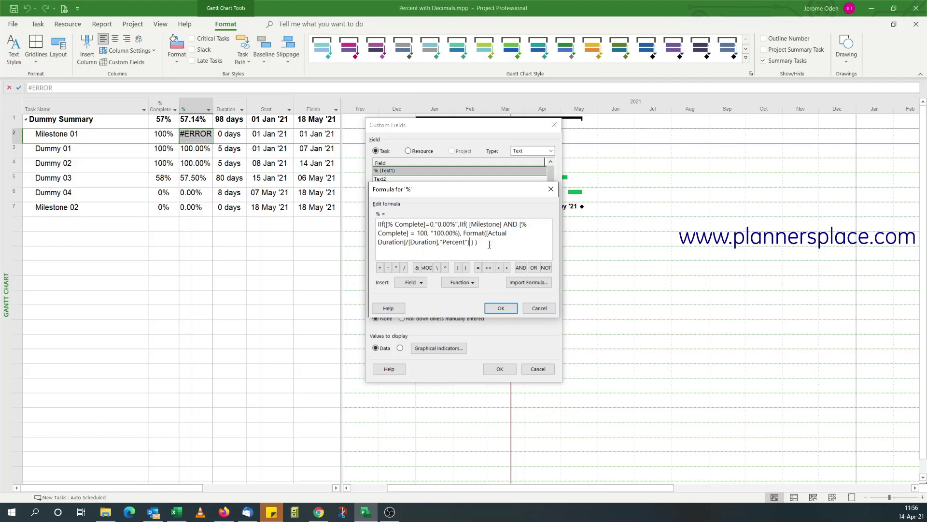
Fix the formula's stray-parenthesis syntax error and apply it to the table.
click(501, 308)
click(468, 286)
click(475, 242)
text(")
key(Delete)
click(500, 309)
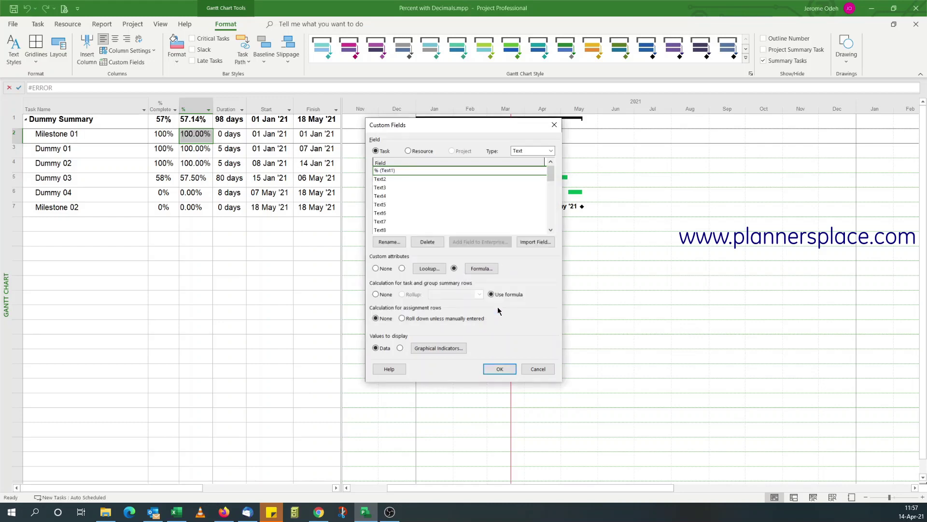
click(505, 370)
Hide the default % Complete column and widen the table to show the two-decimal % and Actual Duration.
click(305, 268)
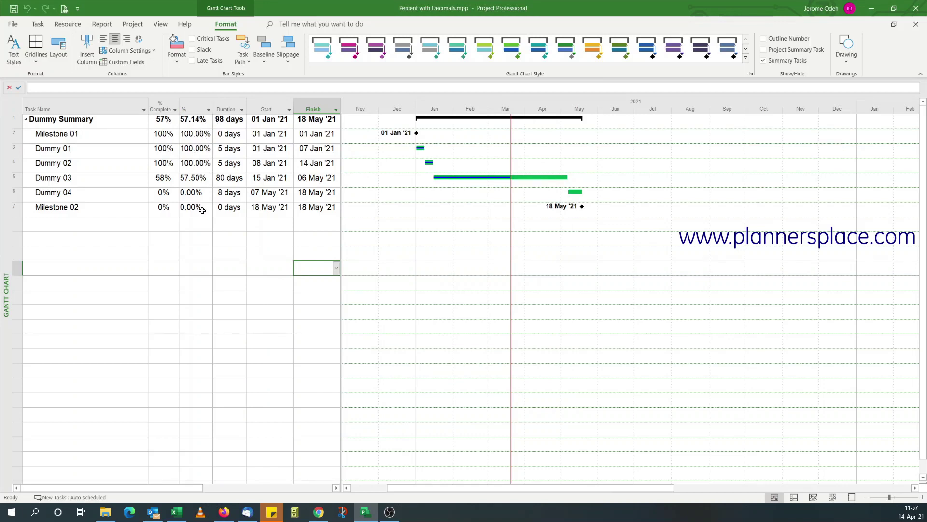
click(166, 103)
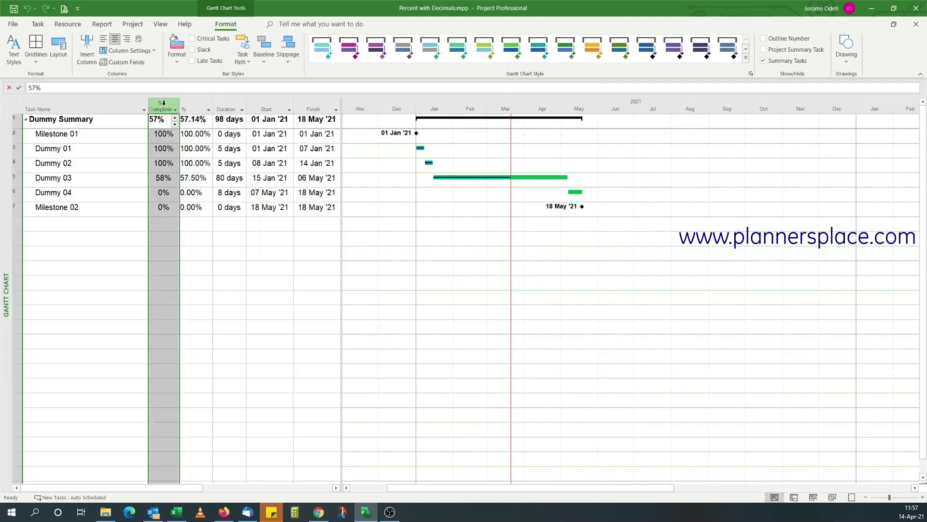
right_click(167, 110)
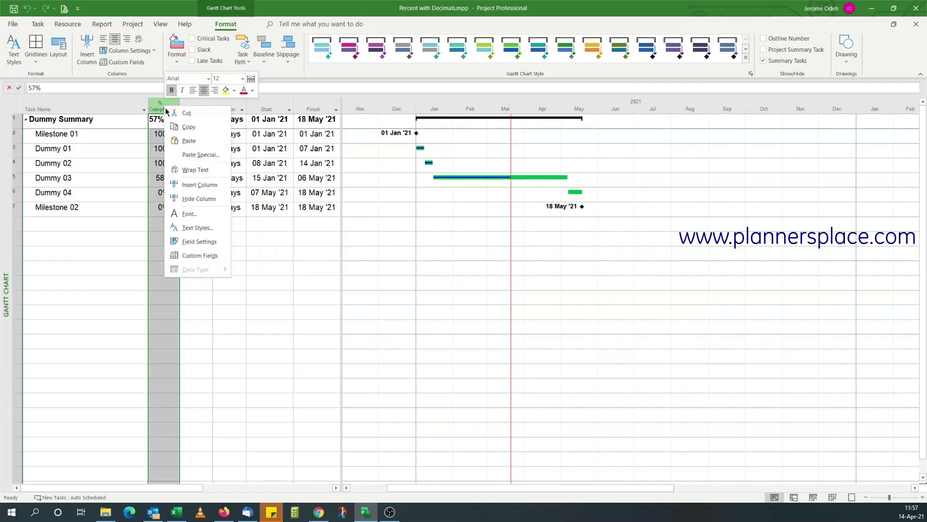
click(195, 203)
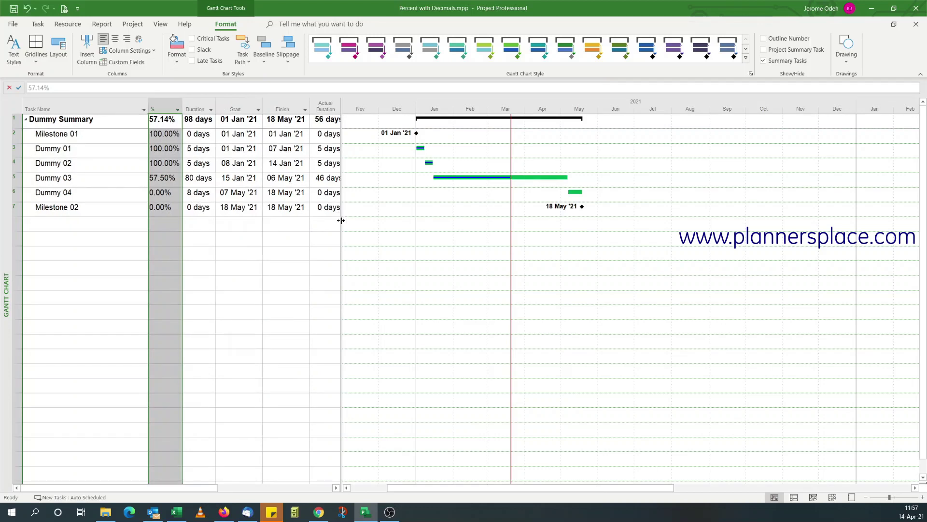
drag(342, 221, 348, 221)
click(319, 236)
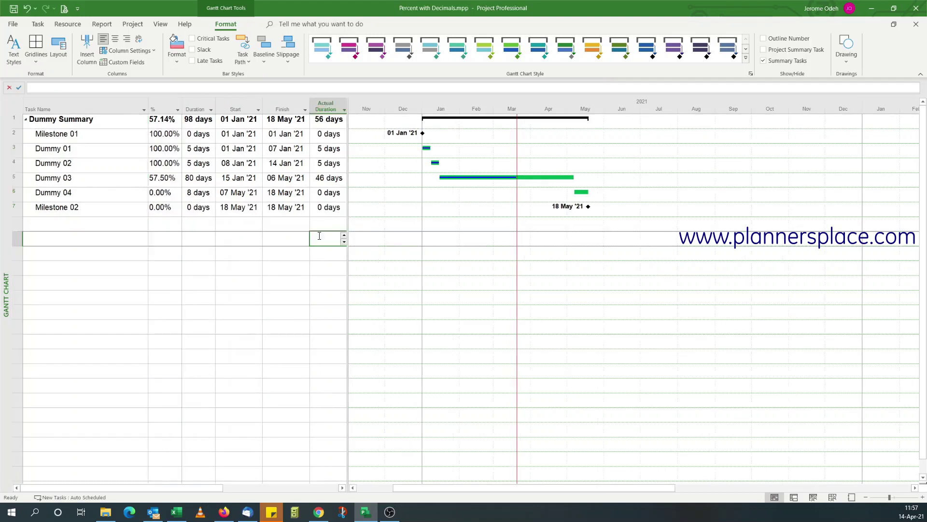